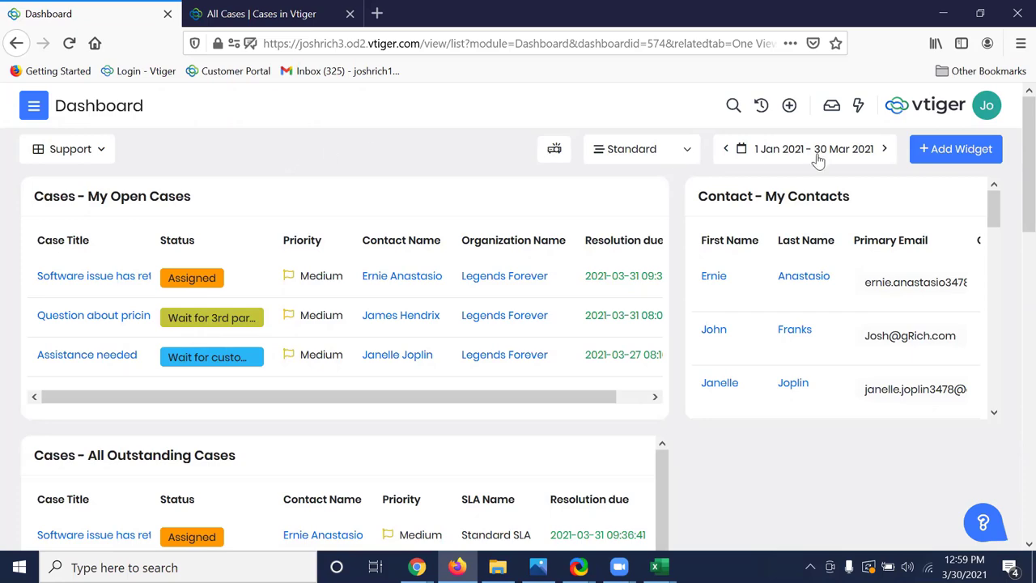
View the widget types that can be added to the Support dashboard, without adding one.
click(939, 149)
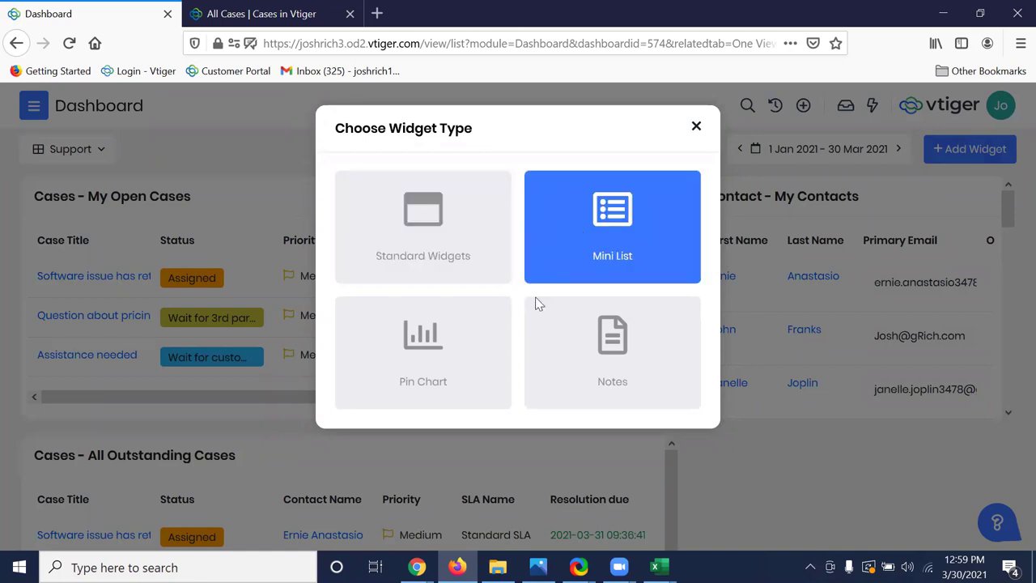
click(696, 130)
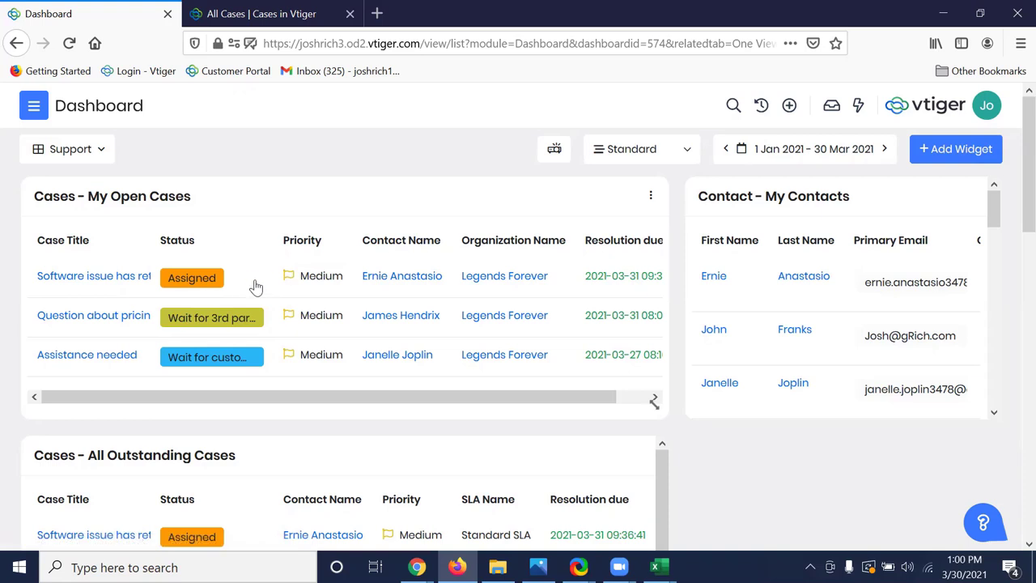
Review the My Open Cases, All Outstanding Cases and My Contacts widgets, including the contacts' phone column.
scroll(233, 313, down, 2)
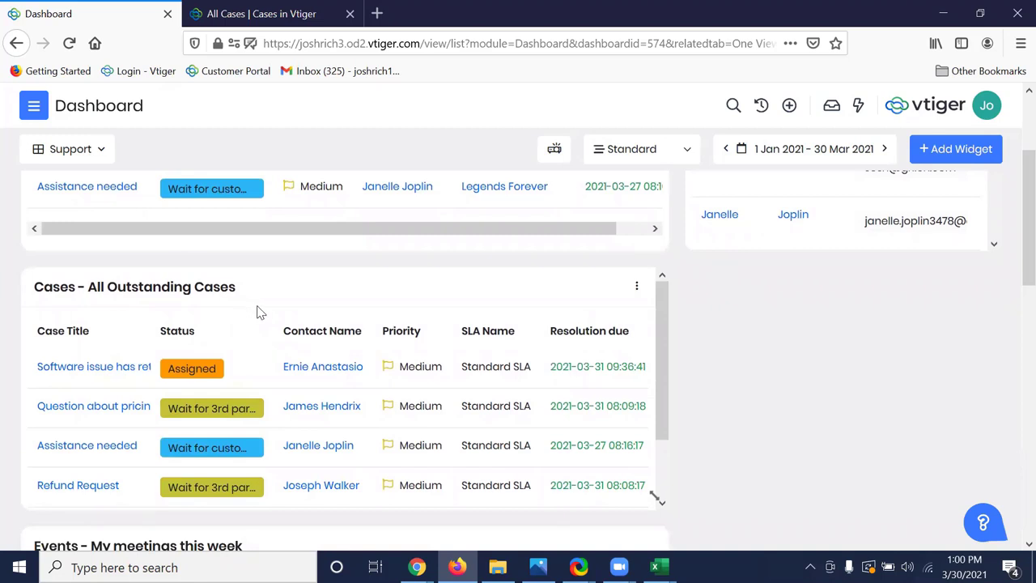
scroll(259, 315, down, 2)
scroll(259, 315, up, 2)
scroll(347, 308, up, 2)
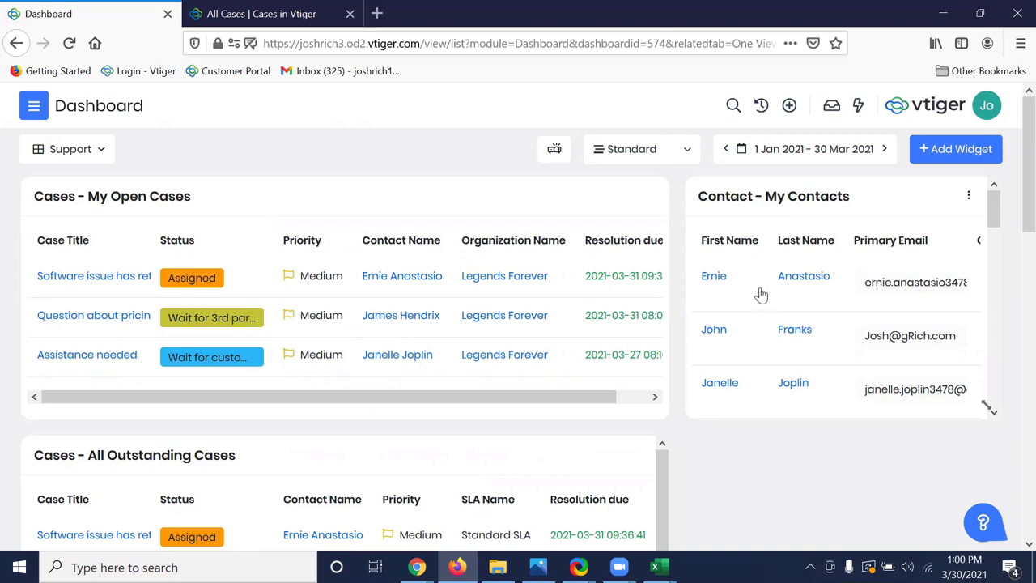
scroll(761, 295, right, 3)
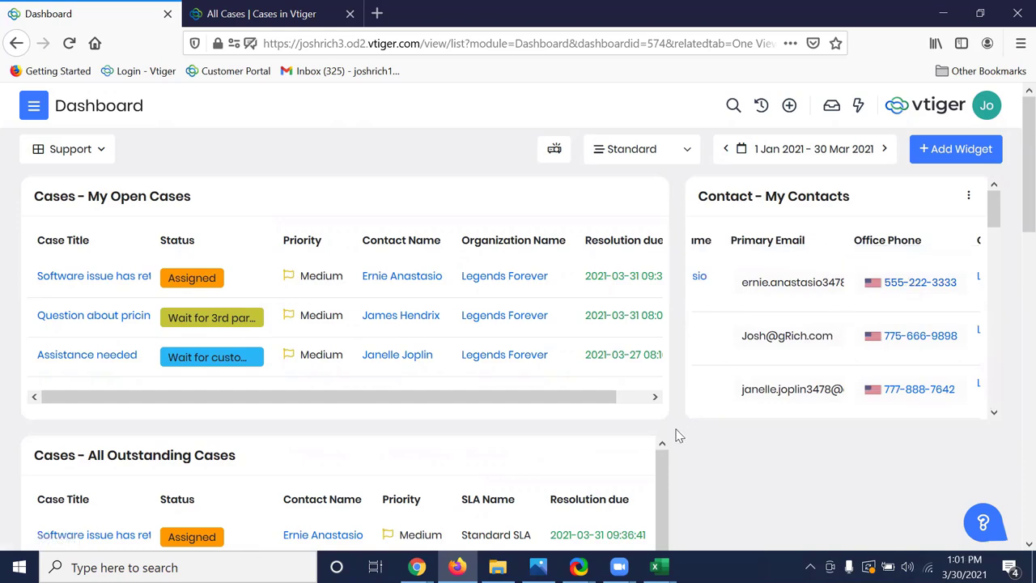
Look through the remaining dashboard widgets covering this week's meetings, this month's meetings and My Orgs.
scroll(679, 435, down, 3)
scroll(679, 436, down, 1)
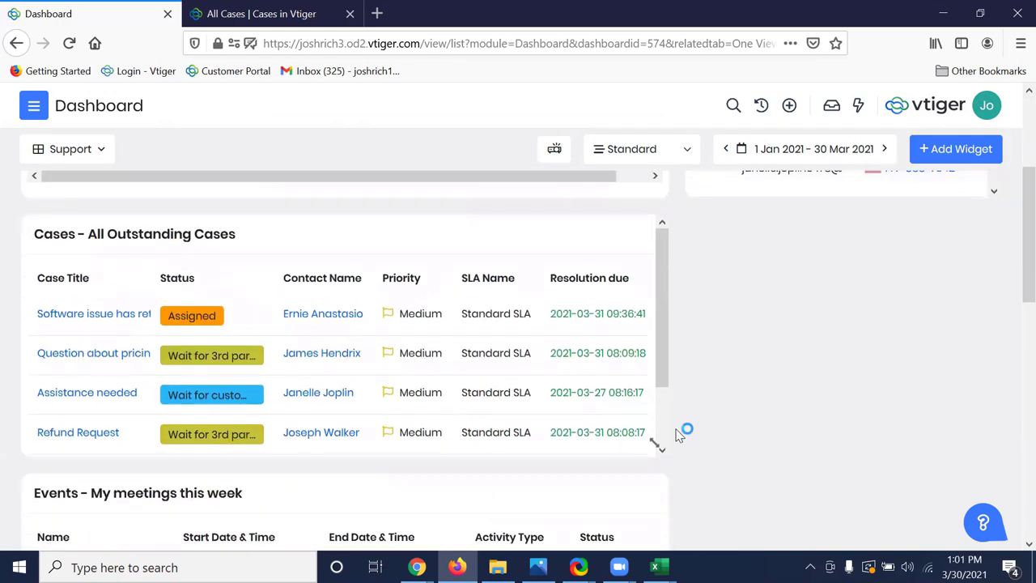
scroll(712, 436, up, 1)
scroll(713, 433, down, 4)
scroll(719, 427, down, 1)
scroll(384, 364, down, 1)
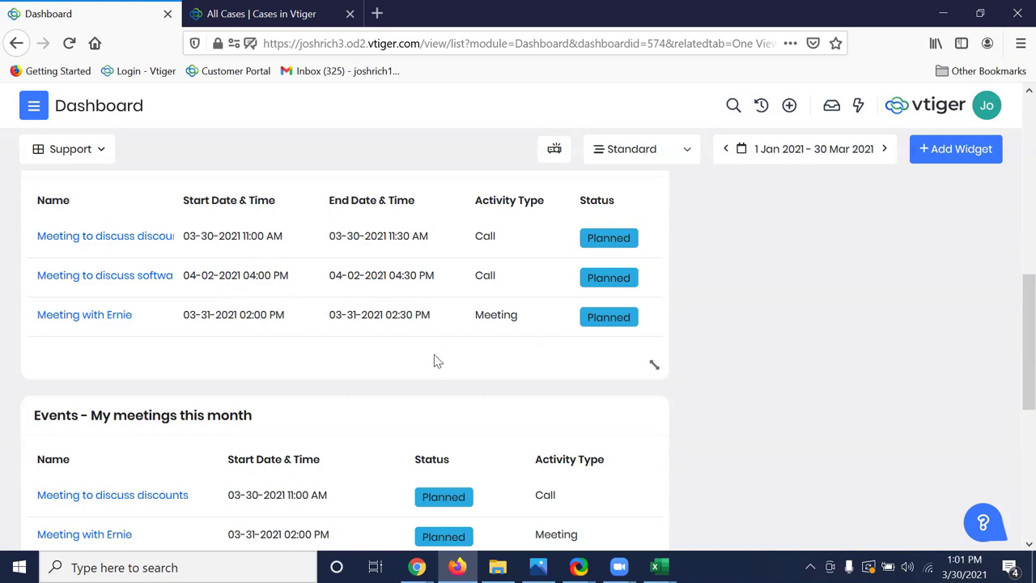
scroll(446, 368, down, 1)
scroll(446, 367, down, 1)
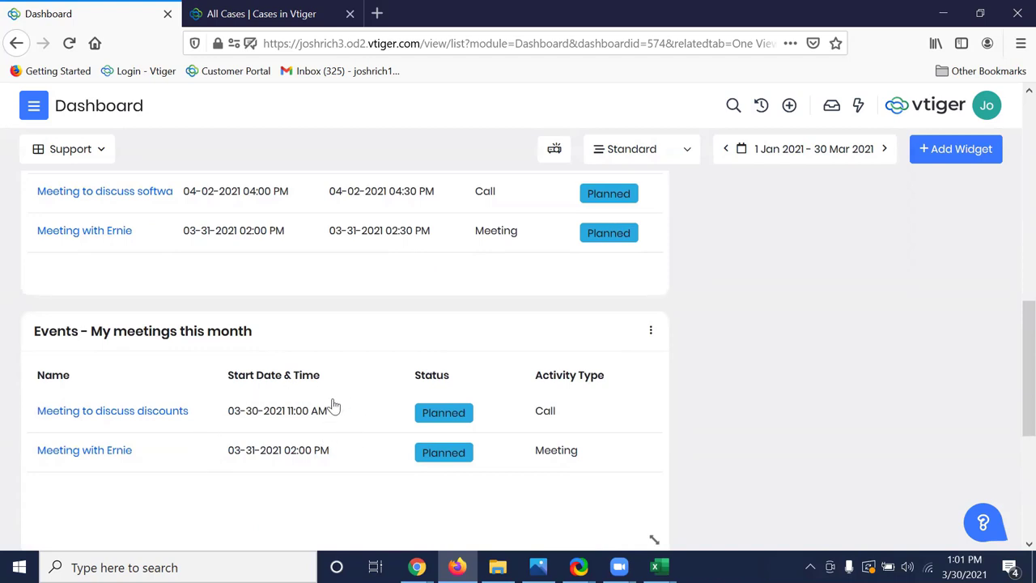
scroll(729, 450, down, 2)
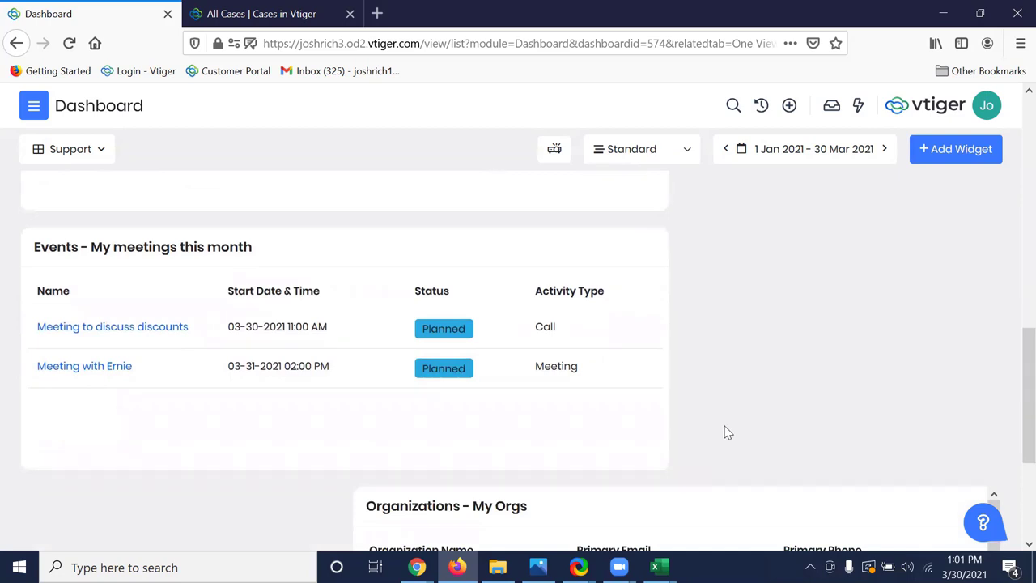
scroll(729, 406, down, 2)
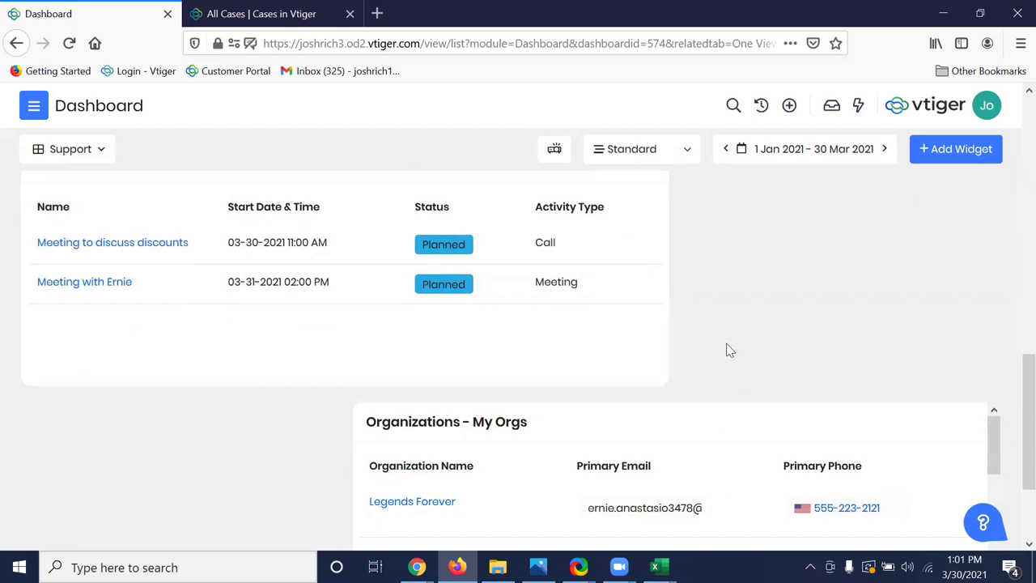
scroll(726, 338, down, 3)
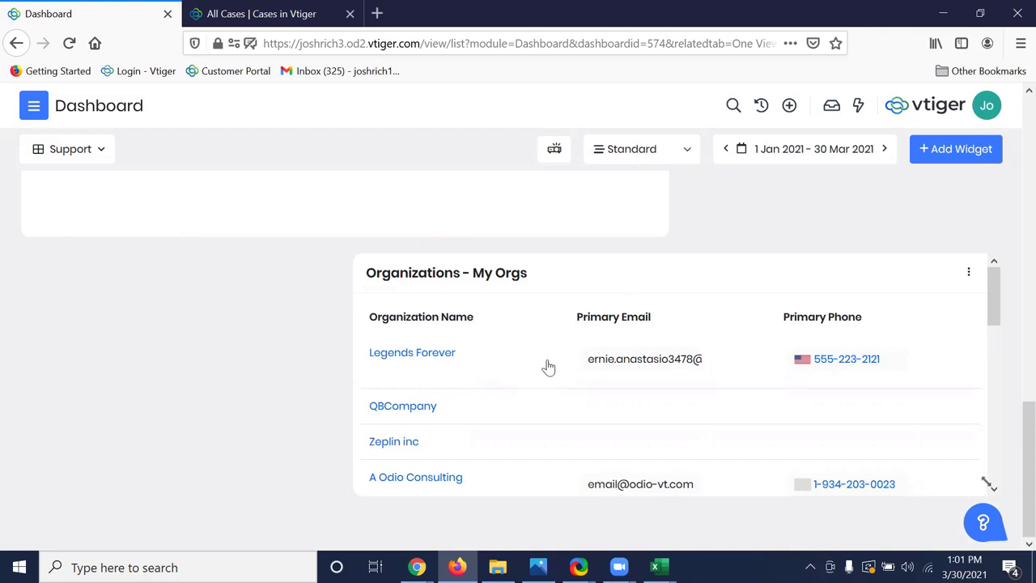
scroll(528, 394, down, 2)
scroll(536, 387, up, 2)
scroll(746, 238, up, 3)
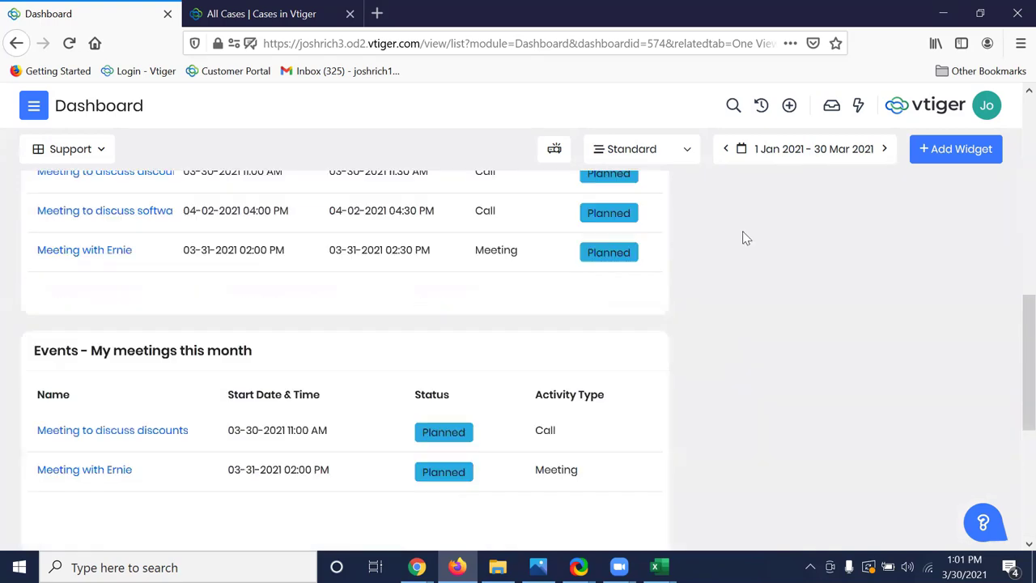
scroll(737, 247, up, 5)
scroll(689, 322, up, 2)
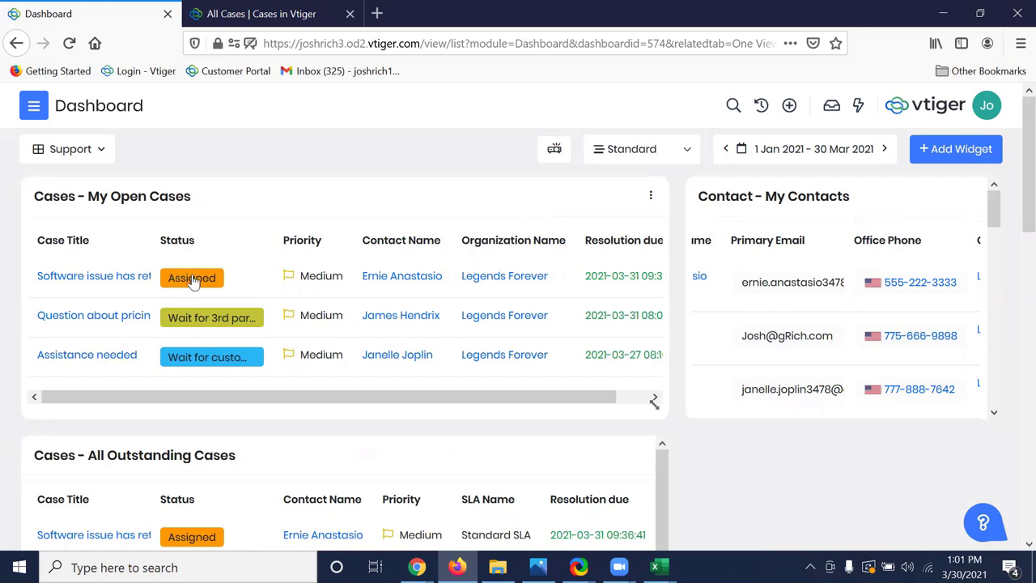
Open the case "Software issue has returned" from My Open Cases and accept it.
click(259, 280)
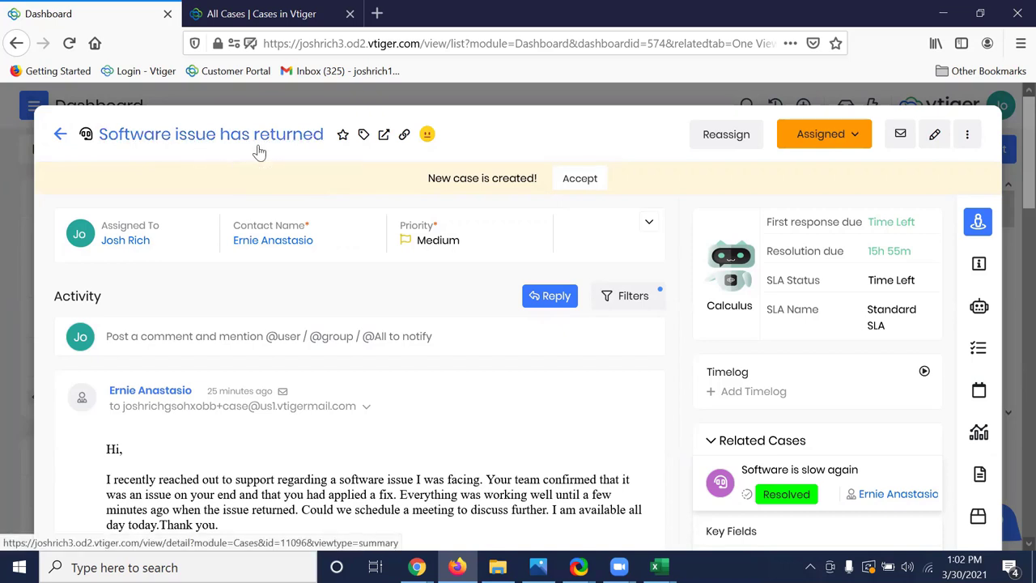
click(583, 179)
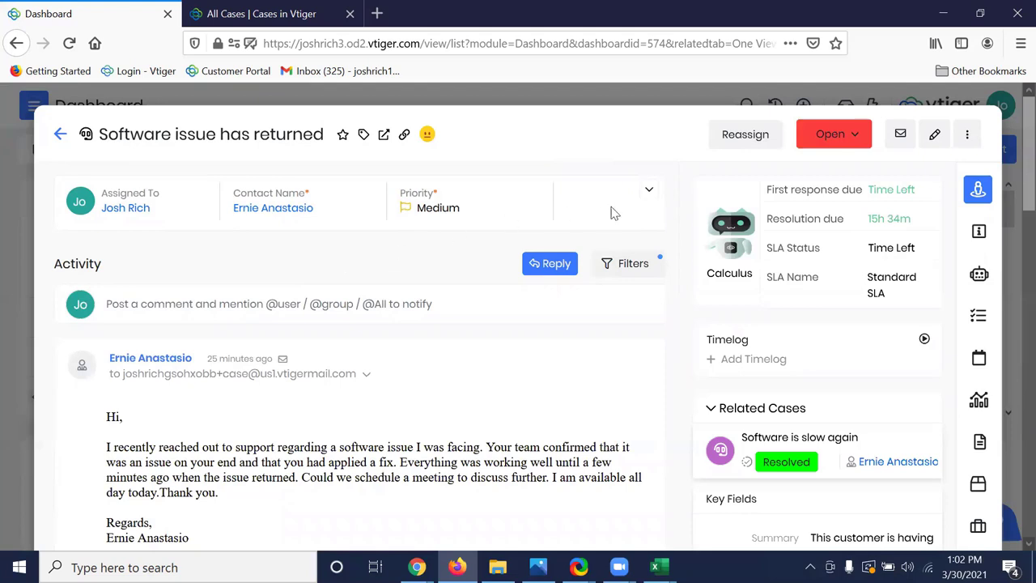
Expand the case's summary fields and examine the customer's email, SLA details and related cases.
click(649, 191)
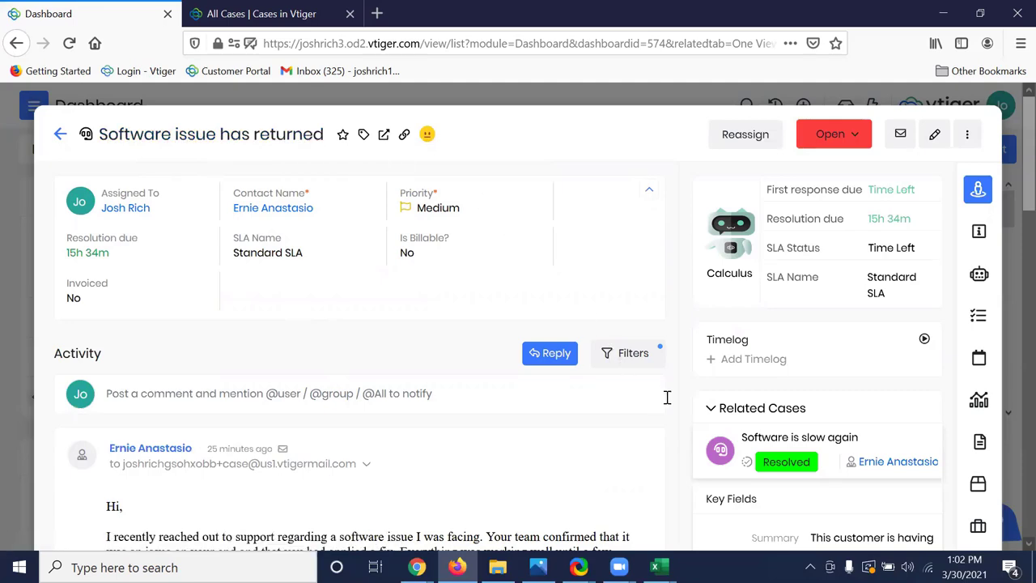
scroll(667, 396, down, 3)
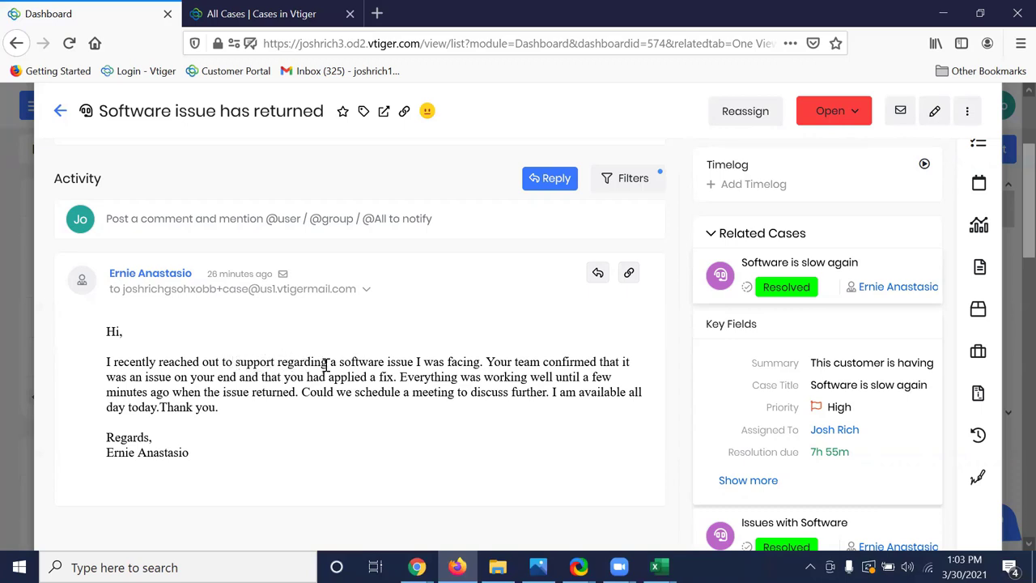
scroll(689, 314, up, 4)
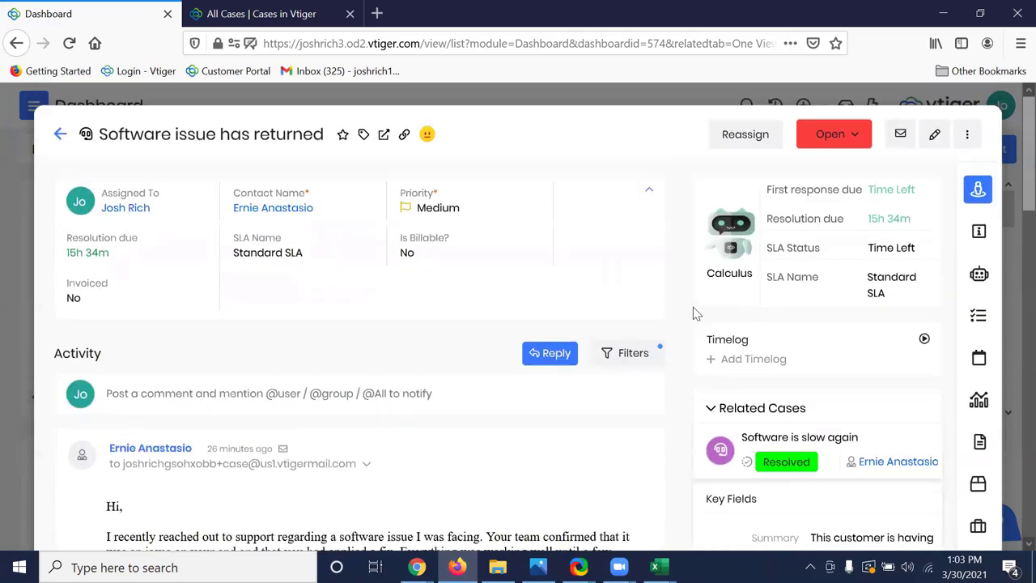
mouse_move(1003, 218)
scroll(678, 361, down, 4)
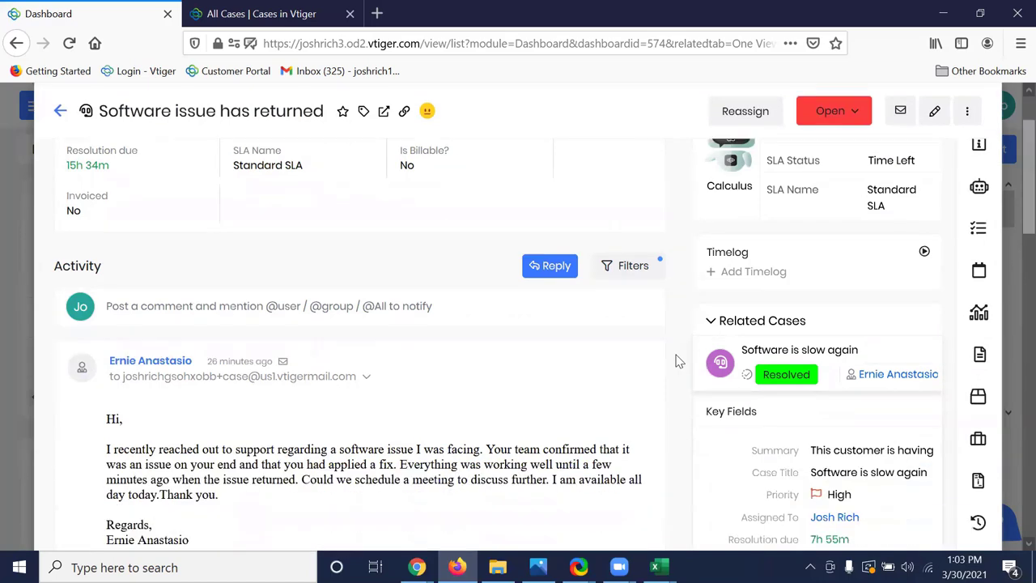
scroll(680, 339, up, 4)
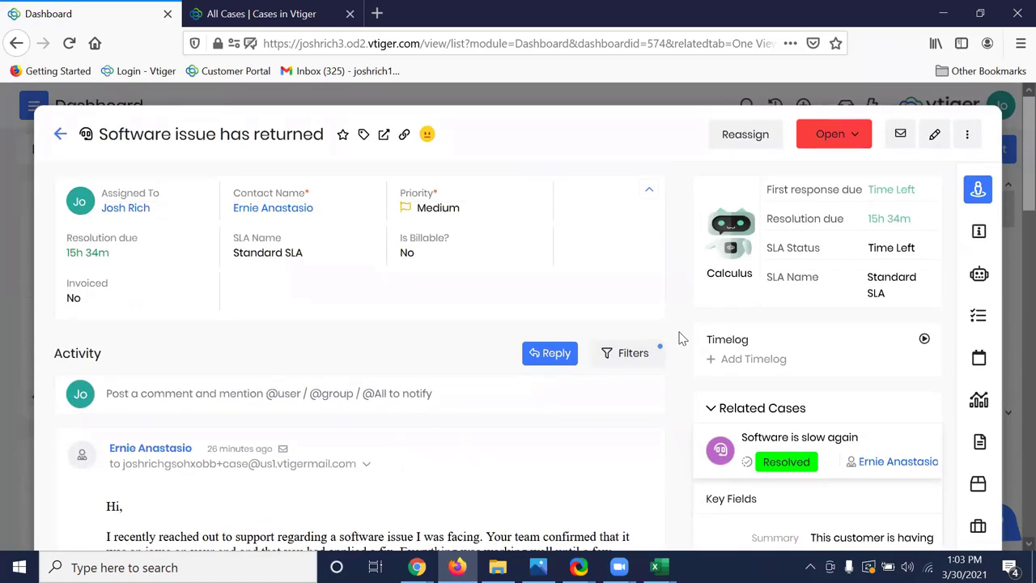
scroll(670, 416, down, 2)
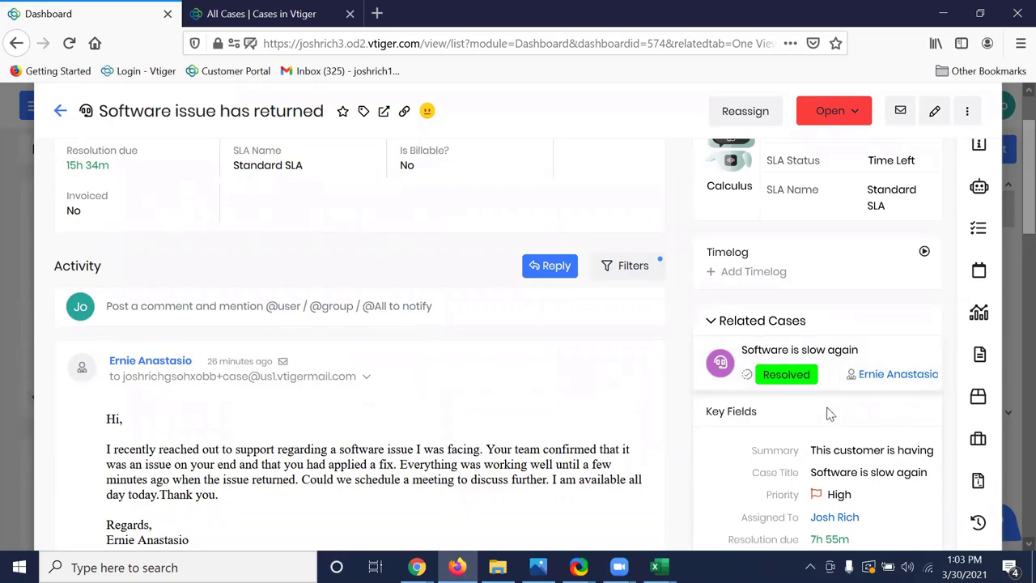
scroll(829, 405, down, 2)
scroll(829, 402, up, 2)
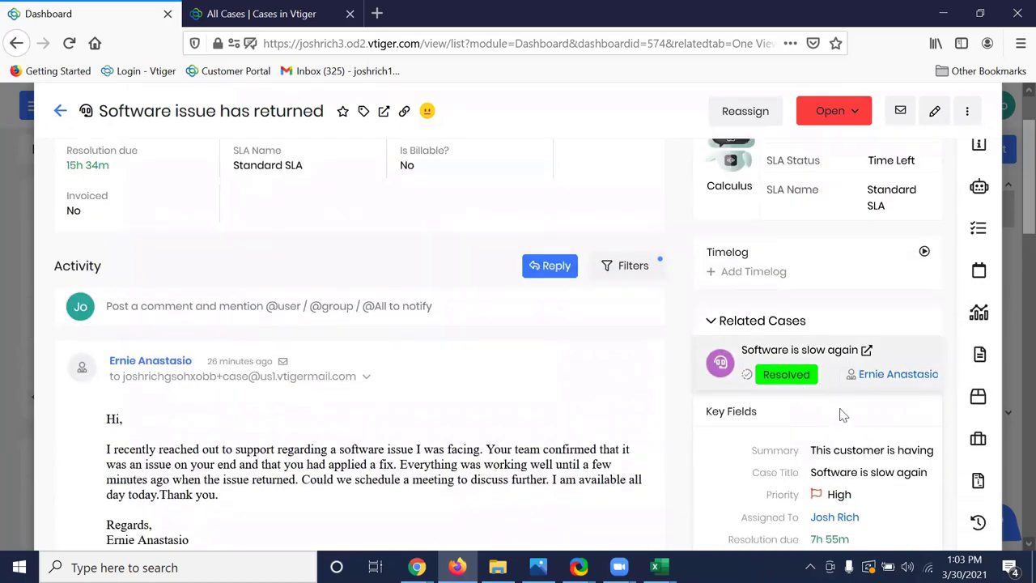
scroll(842, 415, down, 4)
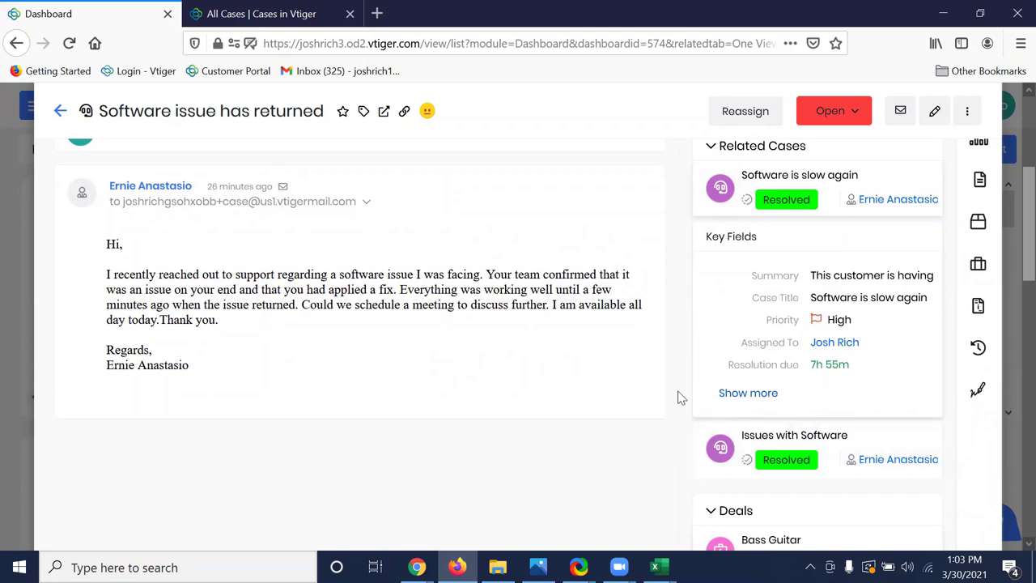
scroll(684, 400, up, 2)
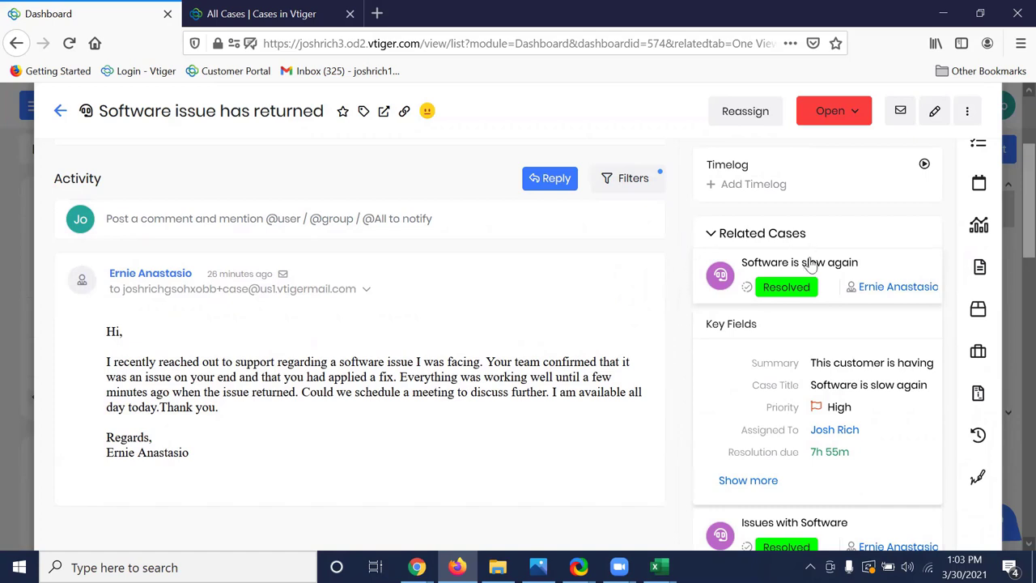
Open the related case "Software is slow again" in a new browser tab.
mouse_move(826, 280)
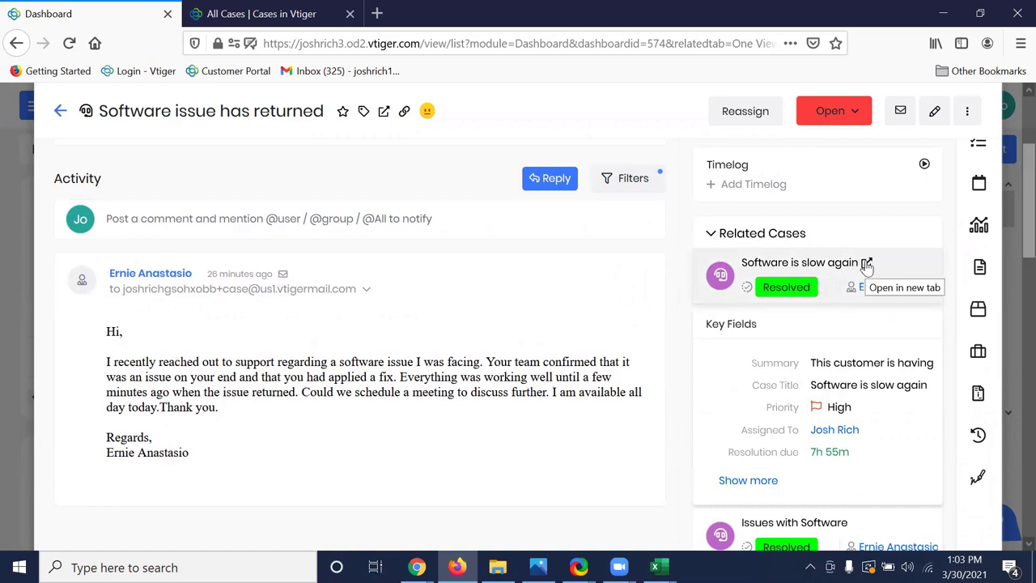
click(867, 264)
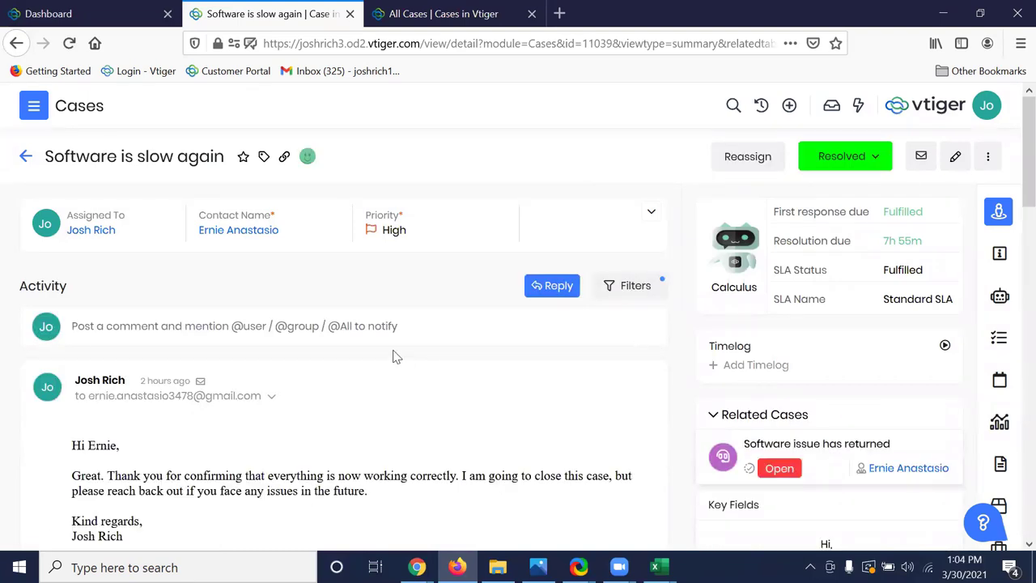
scroll(397, 359, down, 2)
scroll(509, 257, up, 2)
Filter the case's activity feed to show only emails.
click(636, 290)
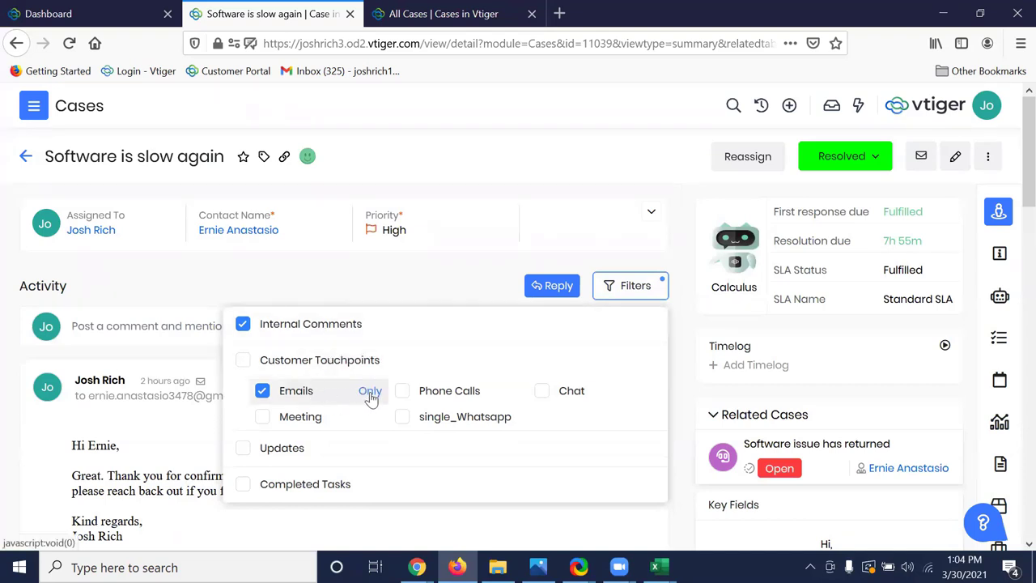
click(370, 392)
click(342, 289)
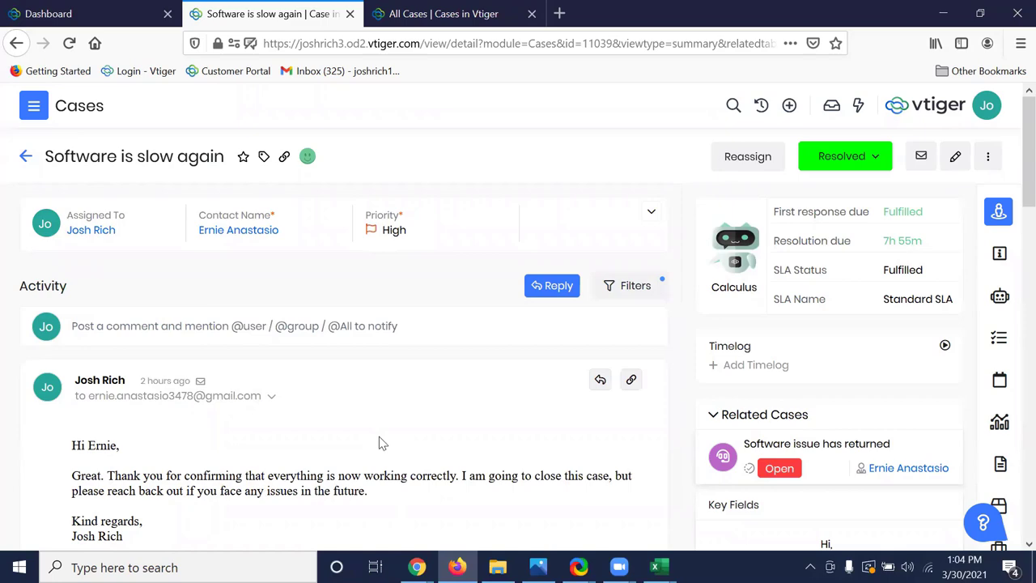
Read through the resolved case's email history, expanding the customer's reply to the support update.
scroll(379, 436, down, 8)
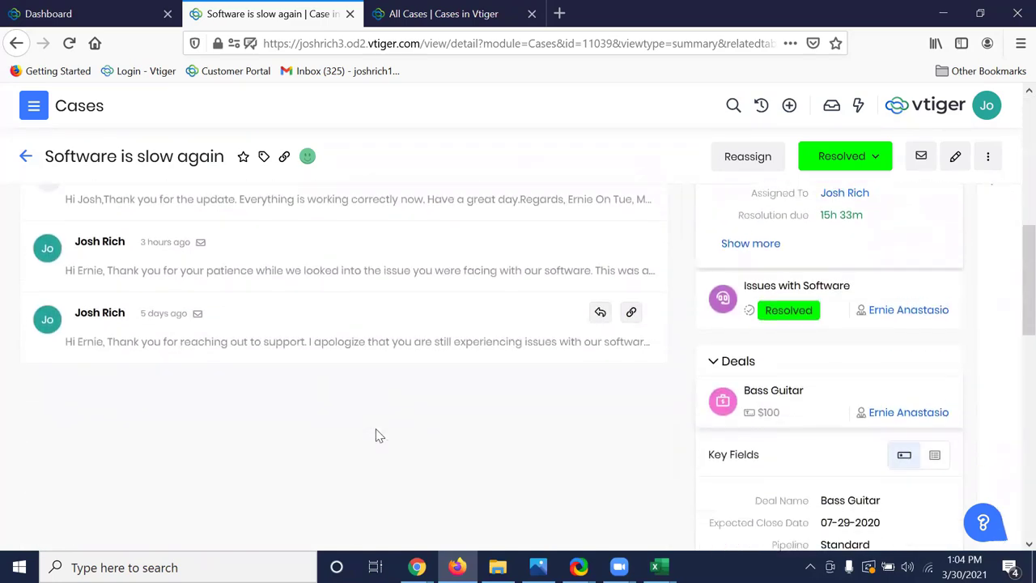
scroll(365, 419, up, 2)
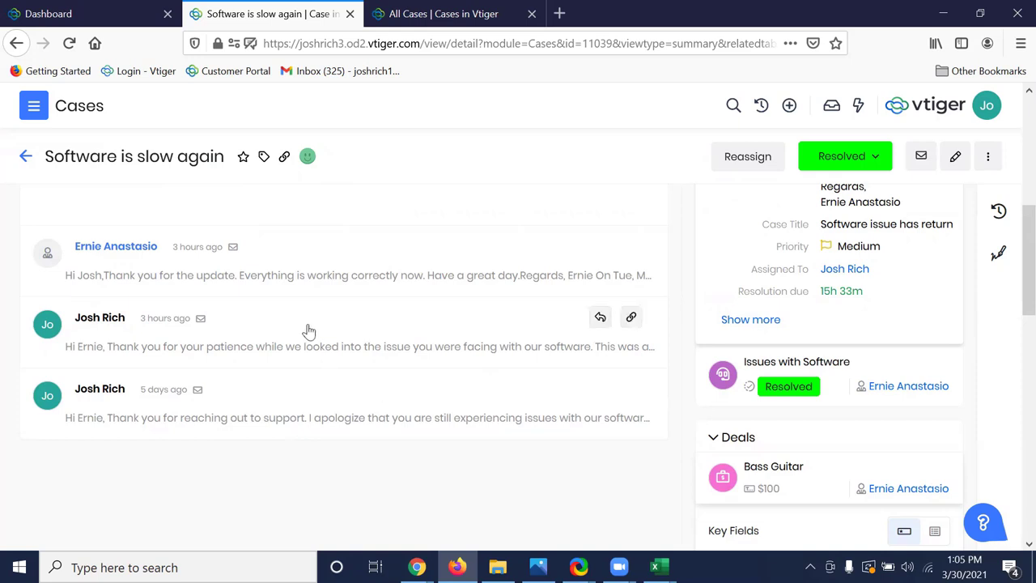
scroll(305, 324, up, 2)
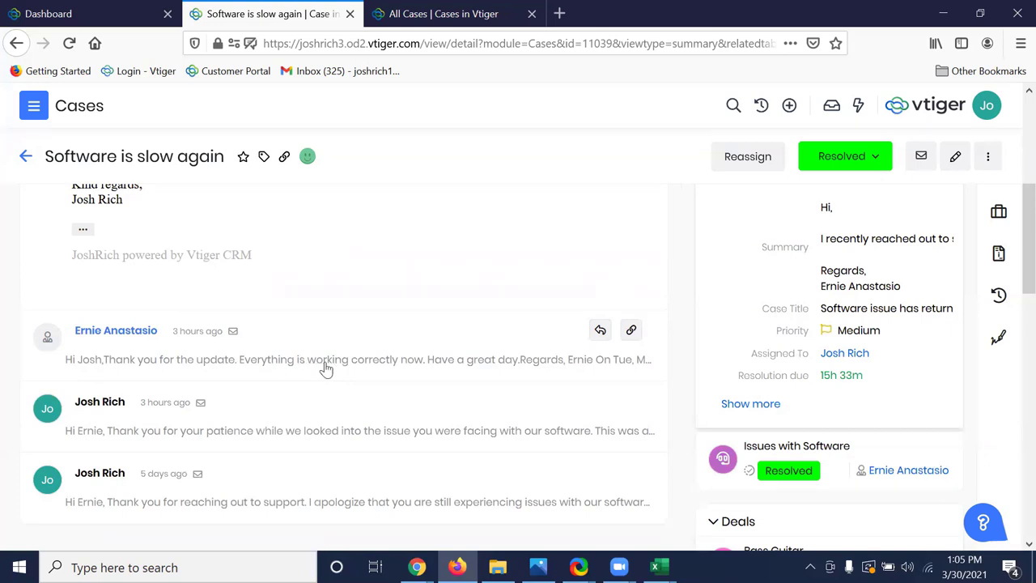
click(434, 347)
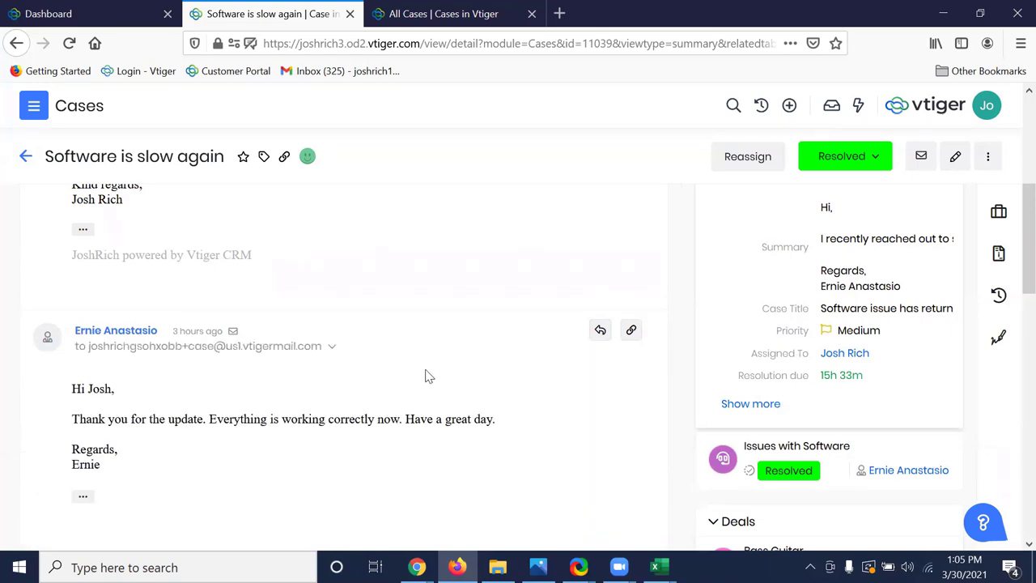
scroll(433, 386, up, 2)
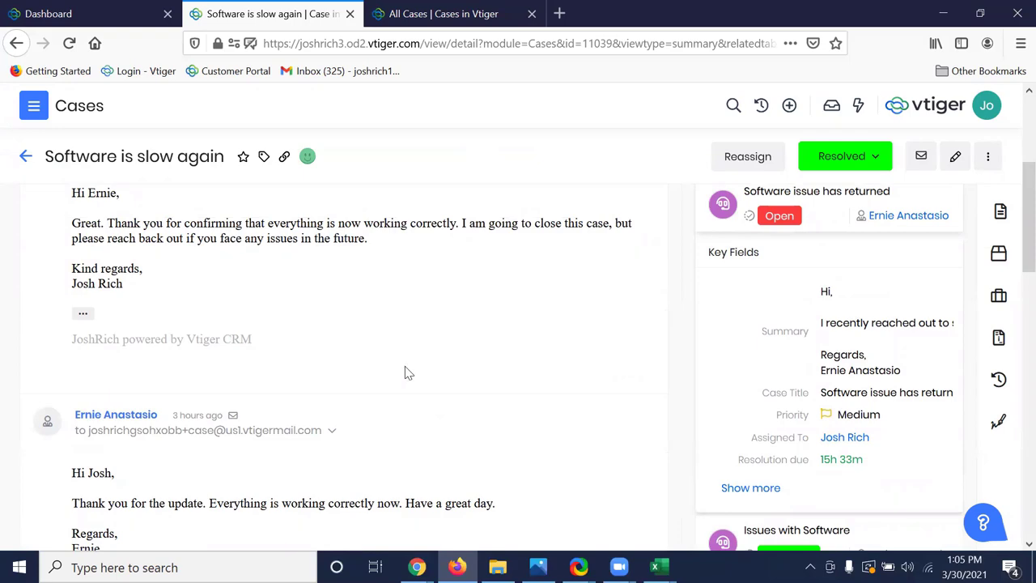
scroll(402, 373, up, 4)
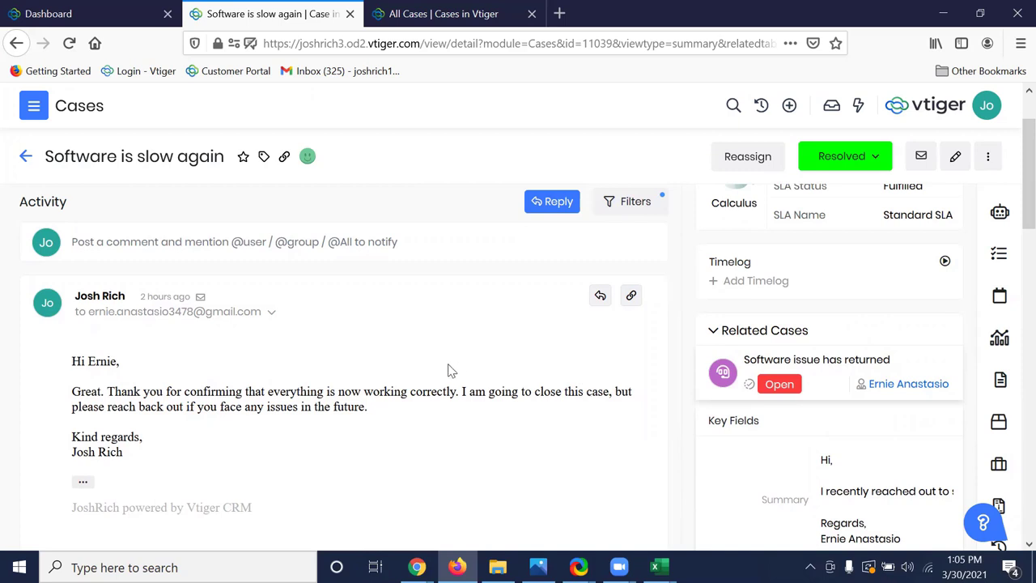
scroll(450, 370, up, 2)
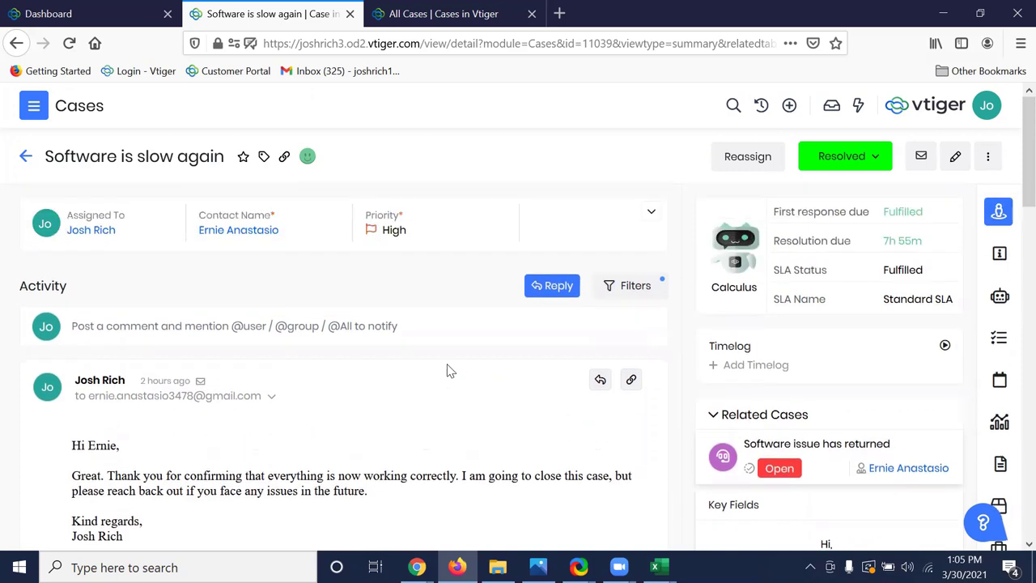
Filter the resolved case's activity feed to show only internal comments.
click(619, 290)
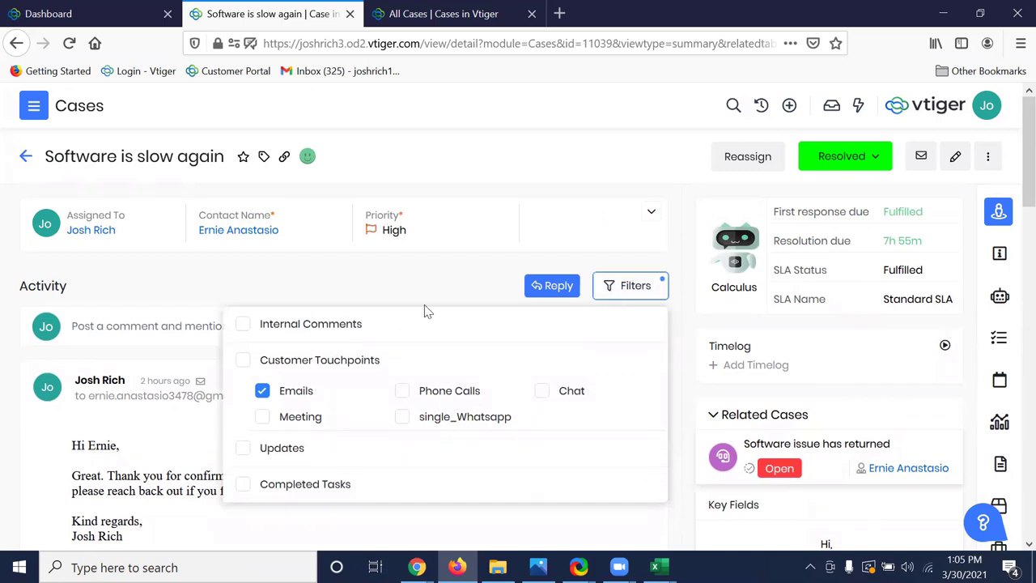
click(243, 328)
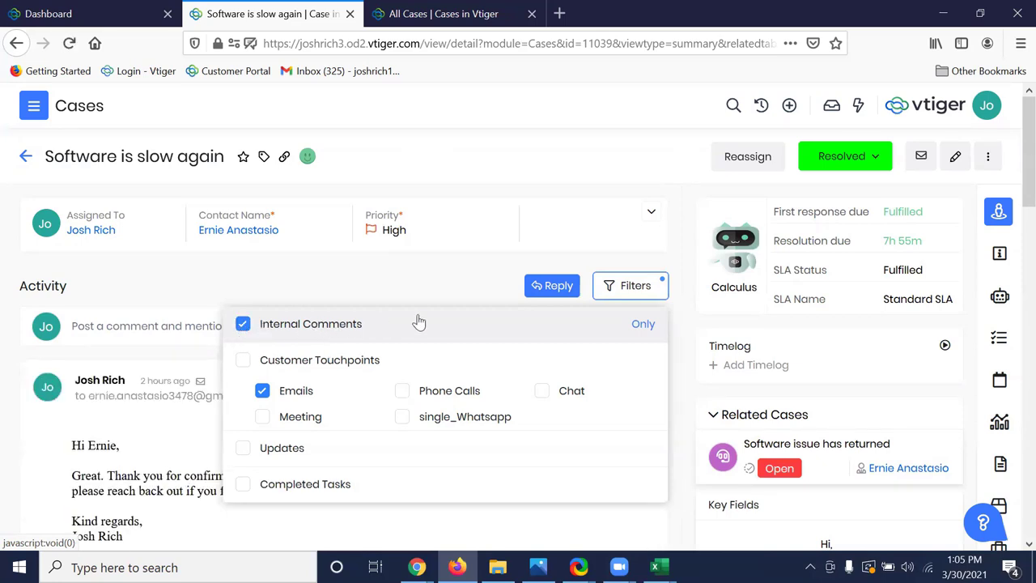
click(646, 325)
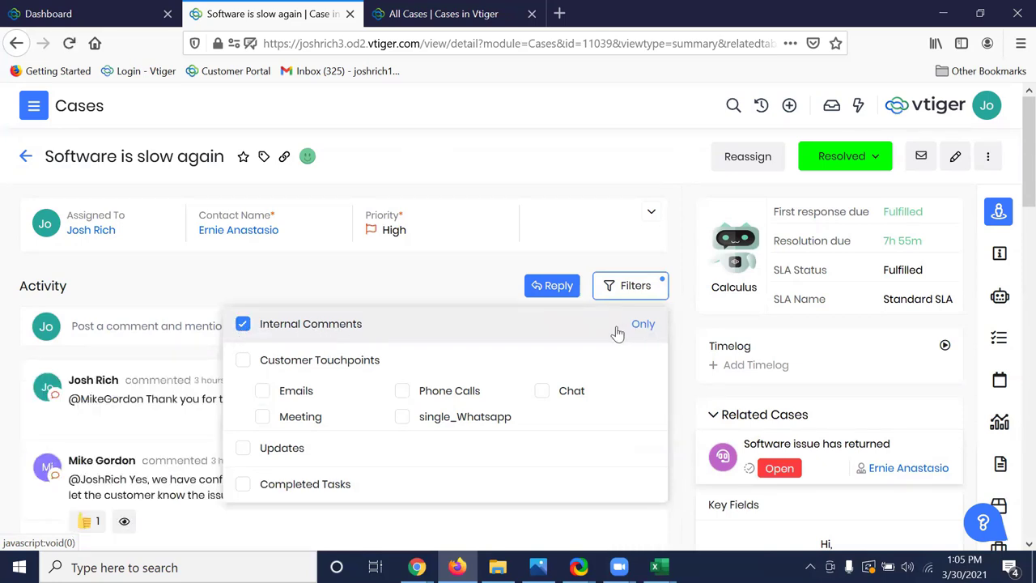
click(379, 283)
Read through the internal comments on the resolved case, expanding the original issue description from 5 days ago.
scroll(381, 417, down, 3)
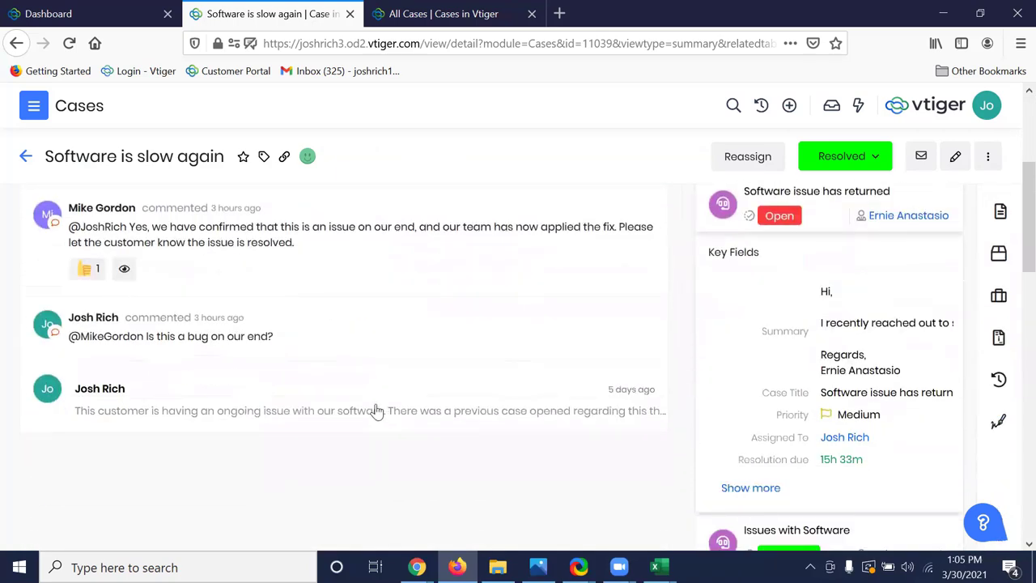
click(270, 394)
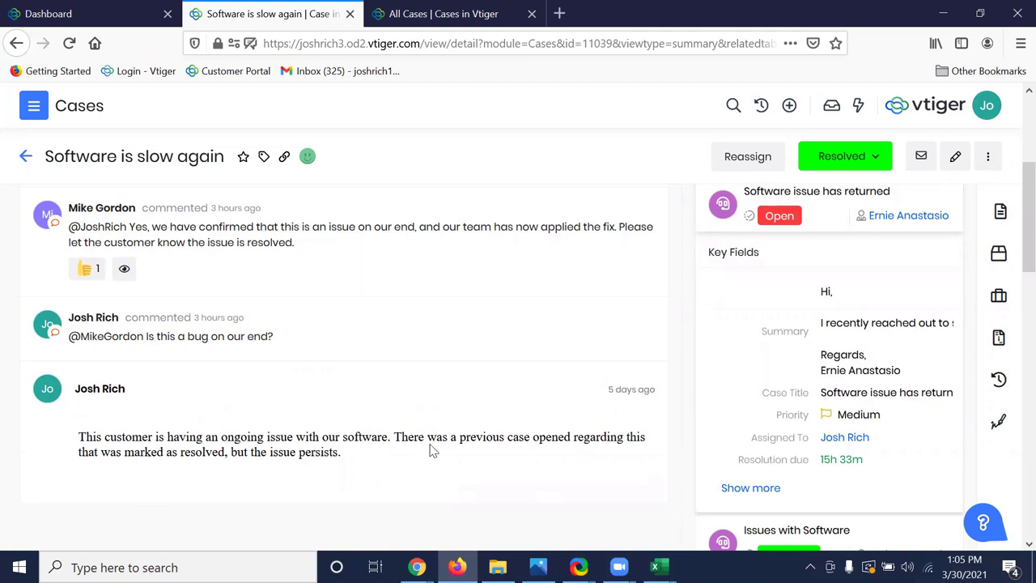
mouse_move(290, 340)
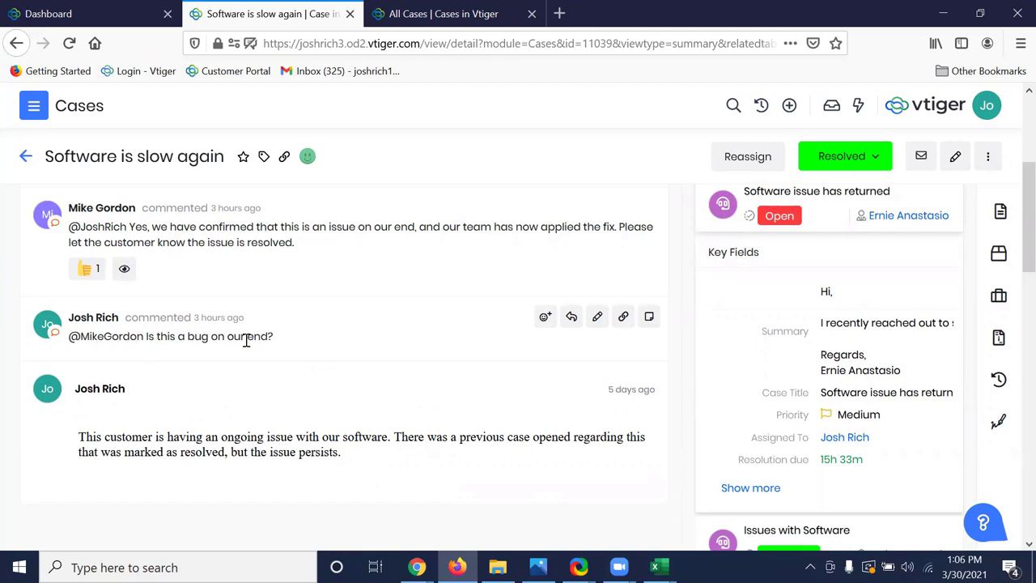
scroll(366, 324, up, 2)
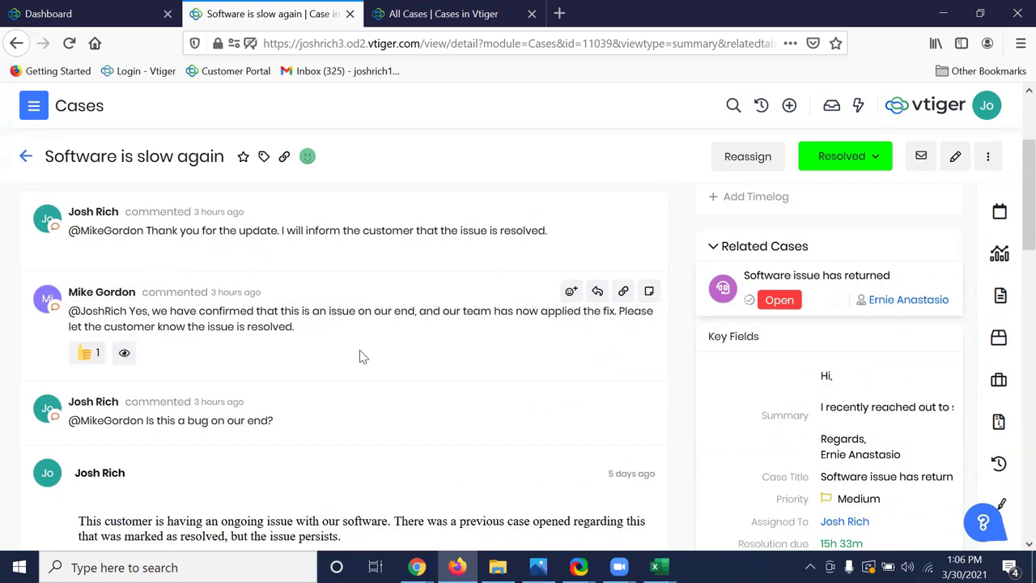
scroll(362, 357, up, 1)
scroll(363, 357, up, 2)
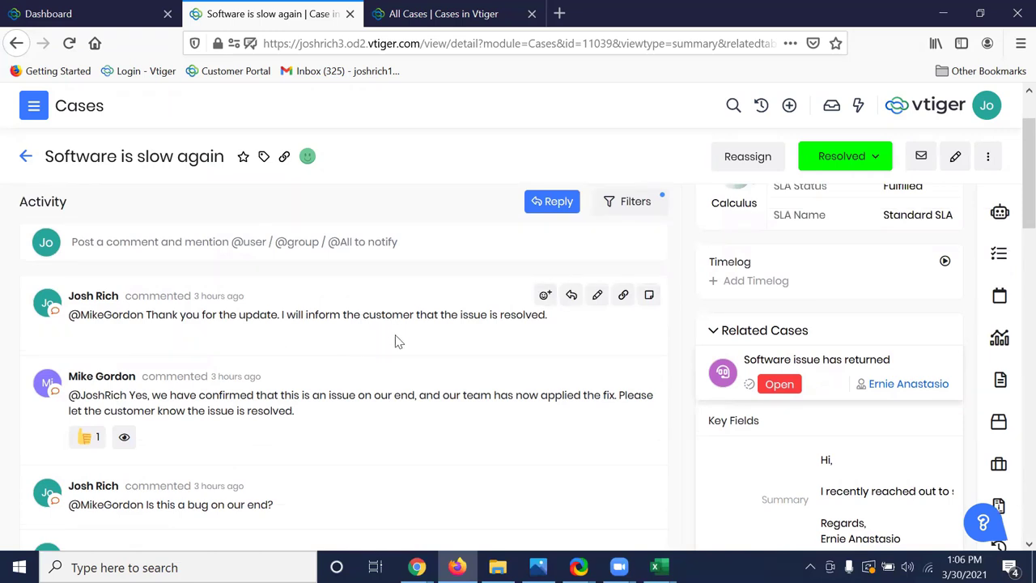
scroll(397, 340, up, 2)
scroll(395, 335, down, 2)
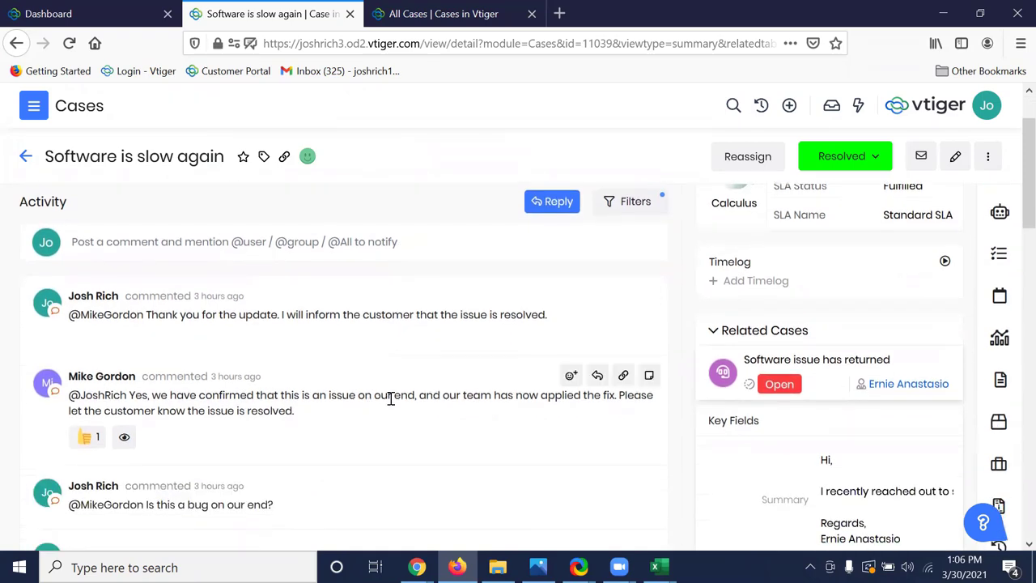
scroll(388, 419, up, 2)
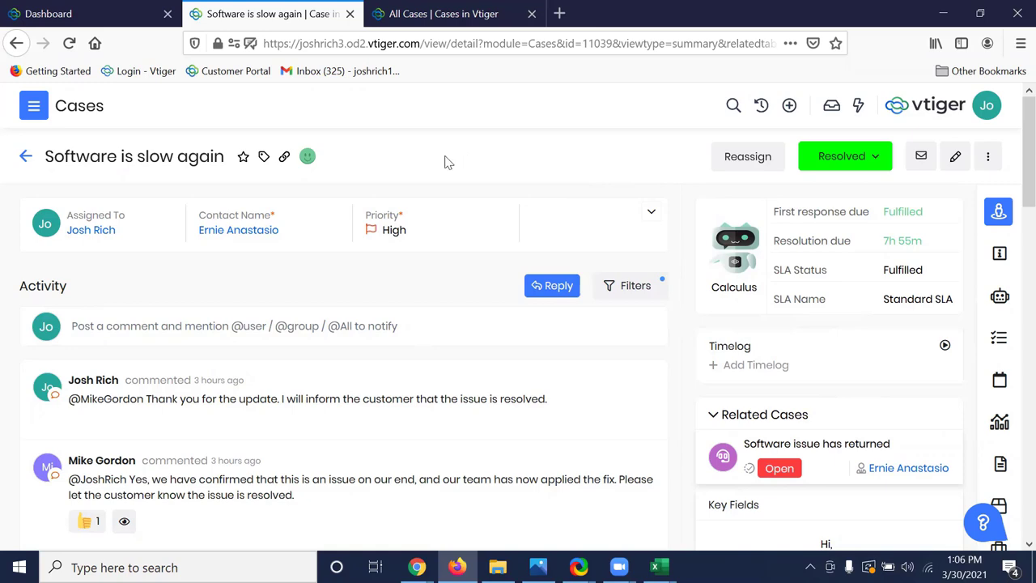
Return to the list of all cases and open the case "Software issue has returned".
click(25, 159)
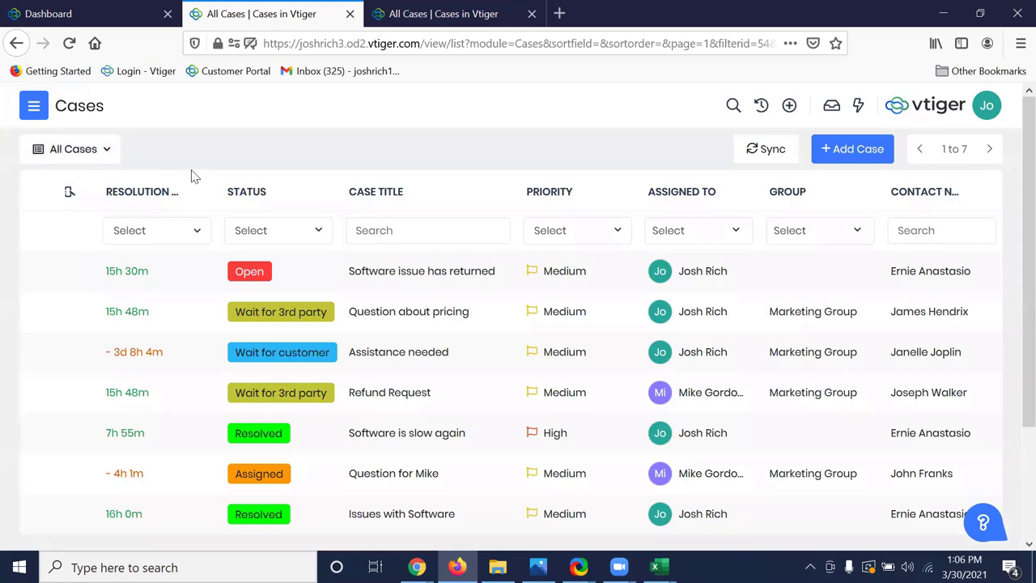
click(337, 276)
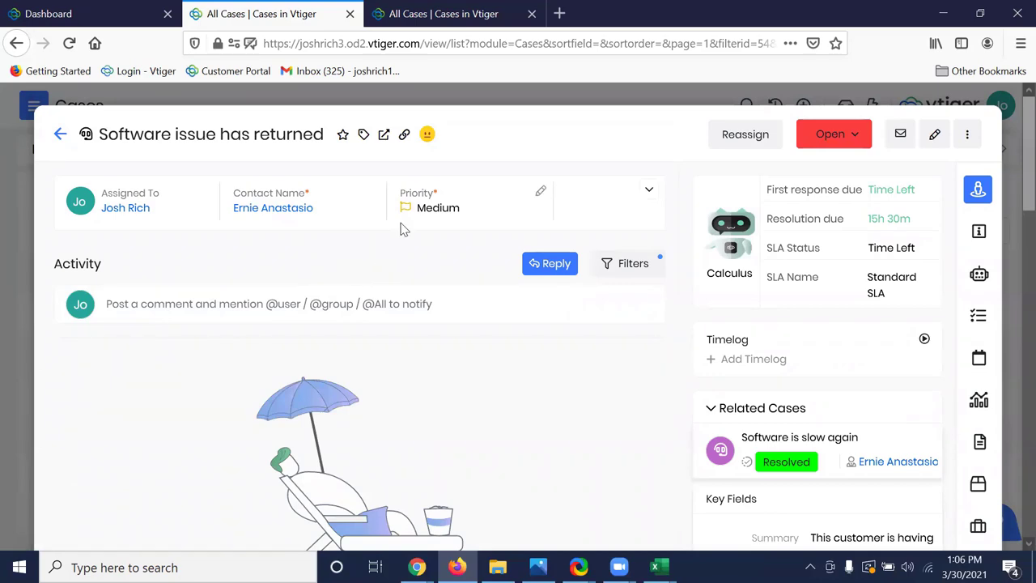
scroll(409, 258, down, 2)
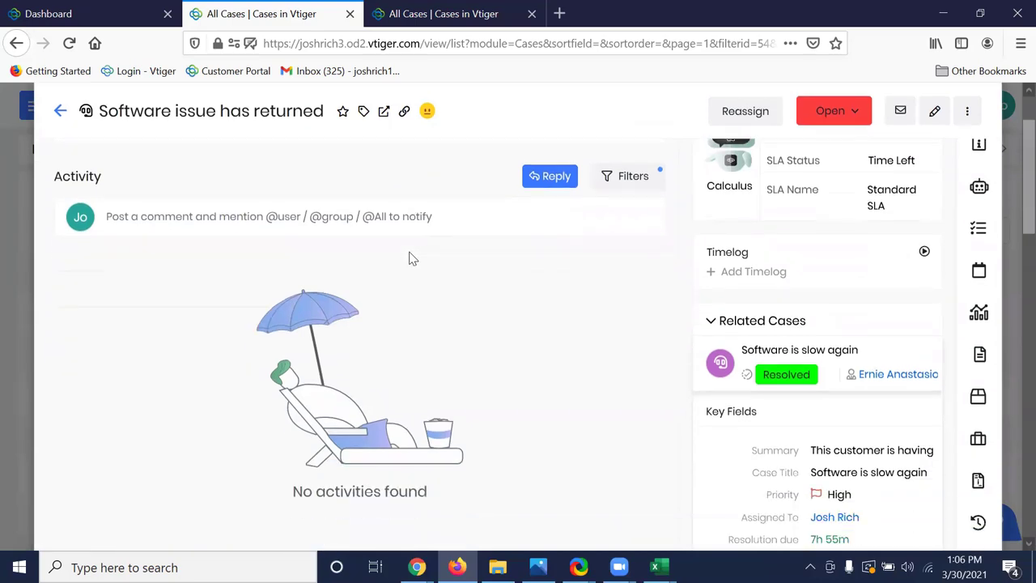
scroll(409, 257, up, 2)
Include emails alongside internal comments in the open case's activity feed filter.
click(608, 265)
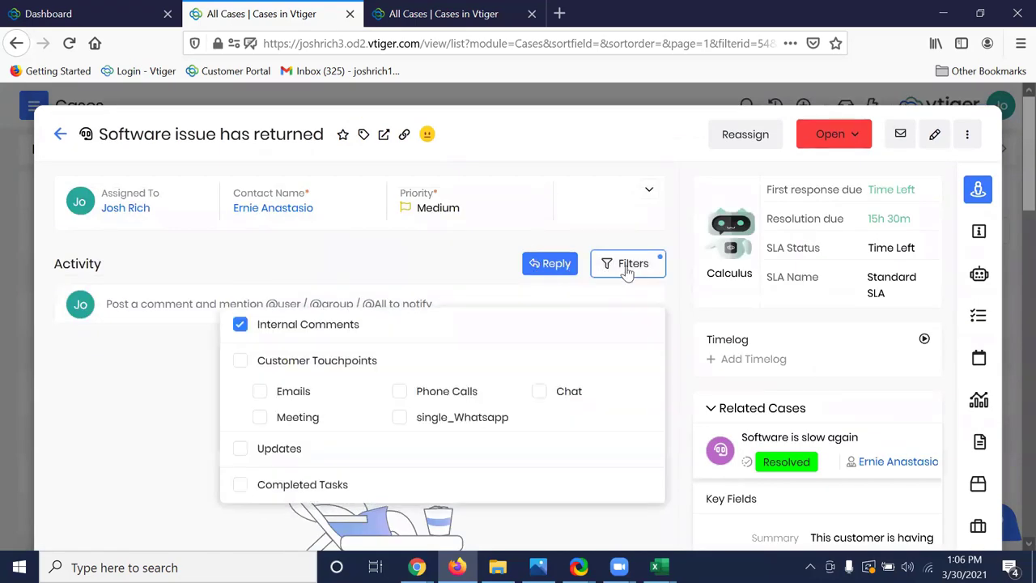
click(259, 368)
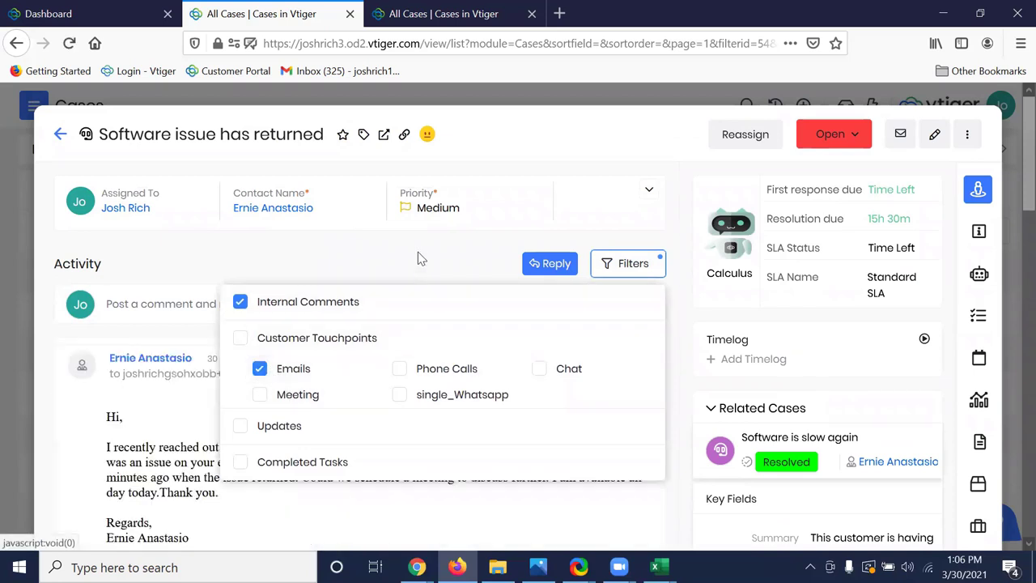
click(416, 257)
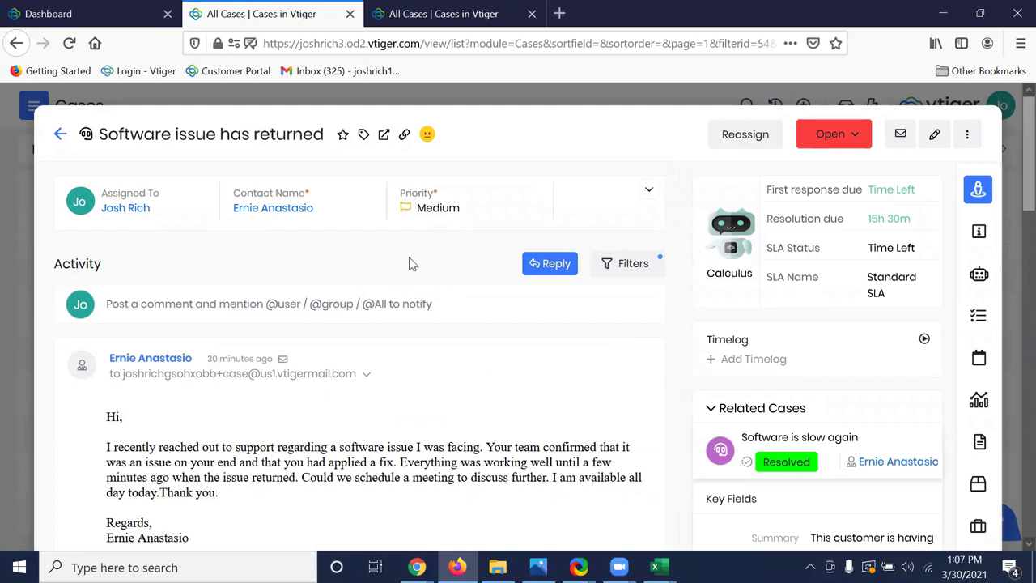
Start logging a meeting from the case and name it "Meeting to discuss software issues".
click(968, 138)
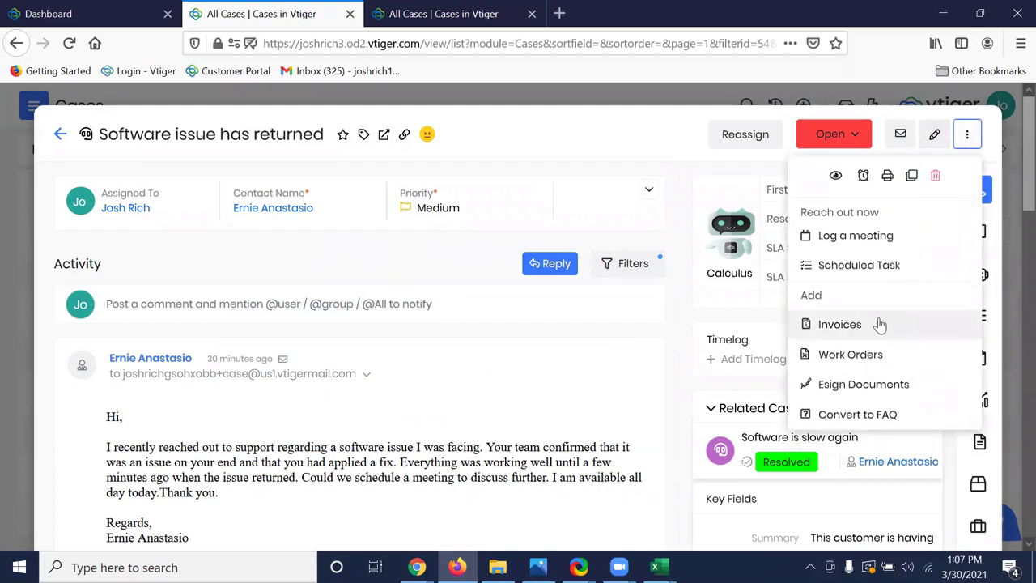
scroll(880, 324, down, 3)
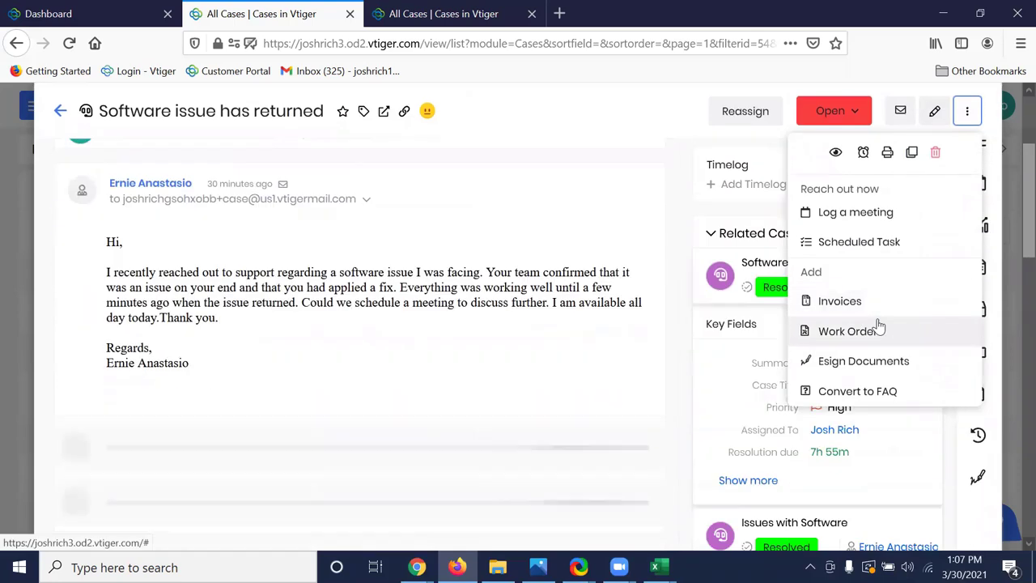
click(895, 215)
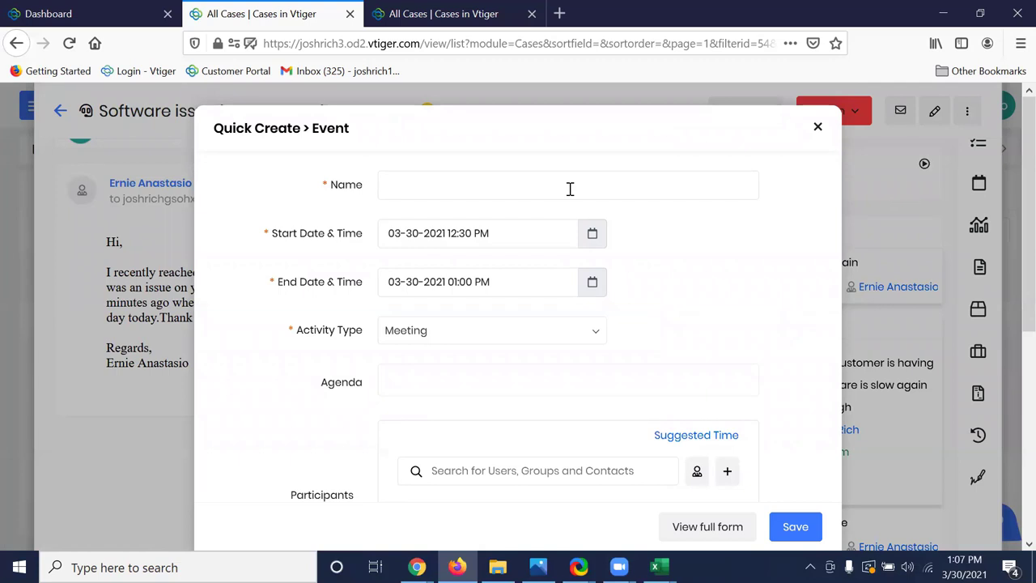
click(570, 189)
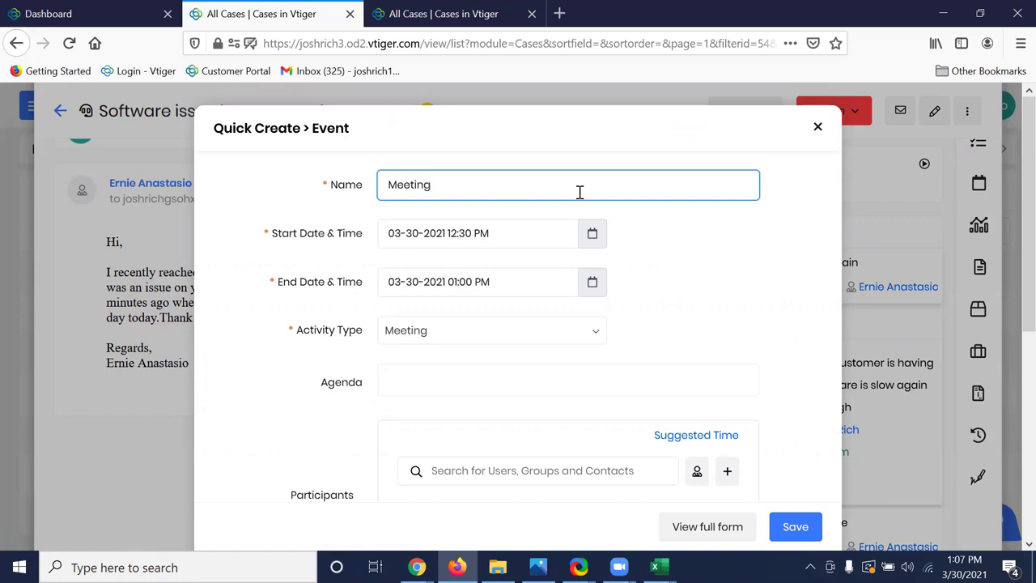
text(Meeting to discuss software issues)
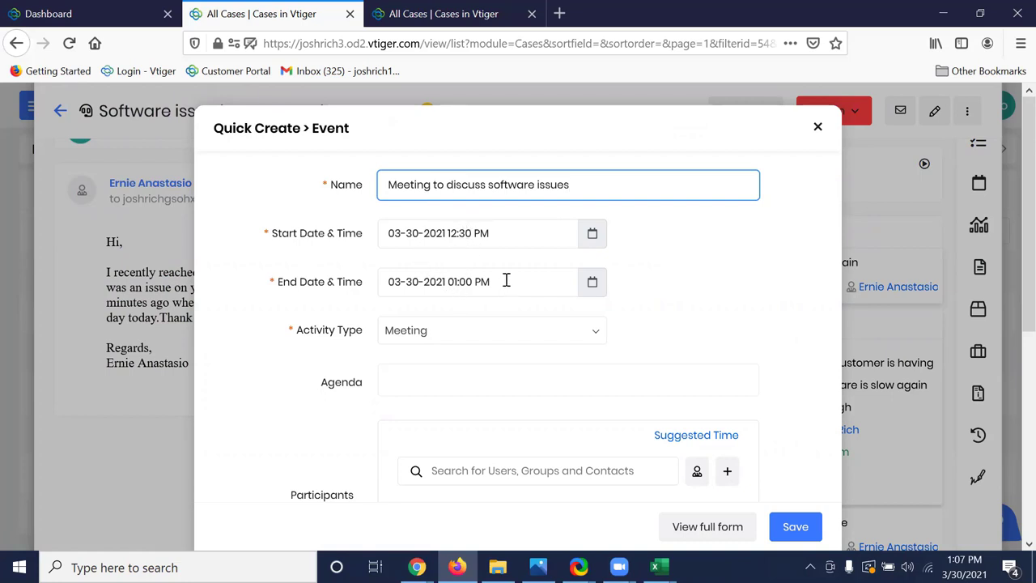
Keep Meeting as the event's activity type and paste the Zoom meeting link with its passcode into the agenda.
click(597, 339)
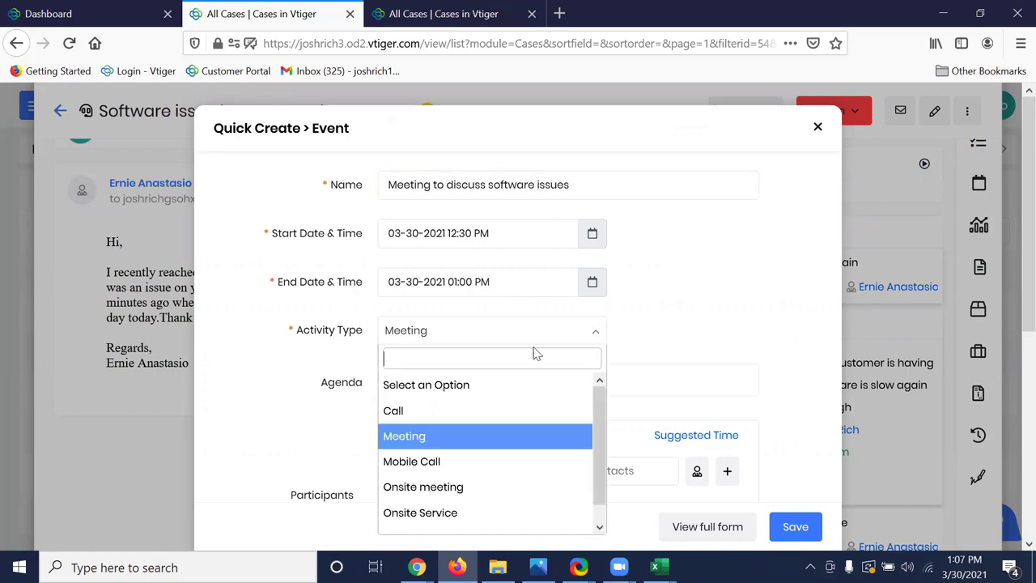
scroll(466, 453, down, 1)
scroll(474, 453, up, 1)
click(466, 438)
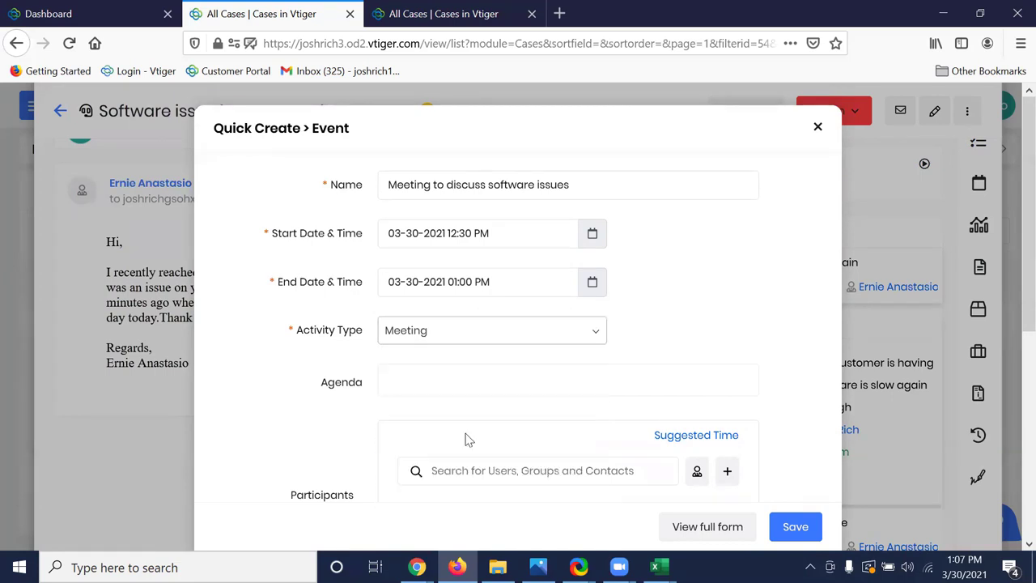
scroll(495, 400, down, 2)
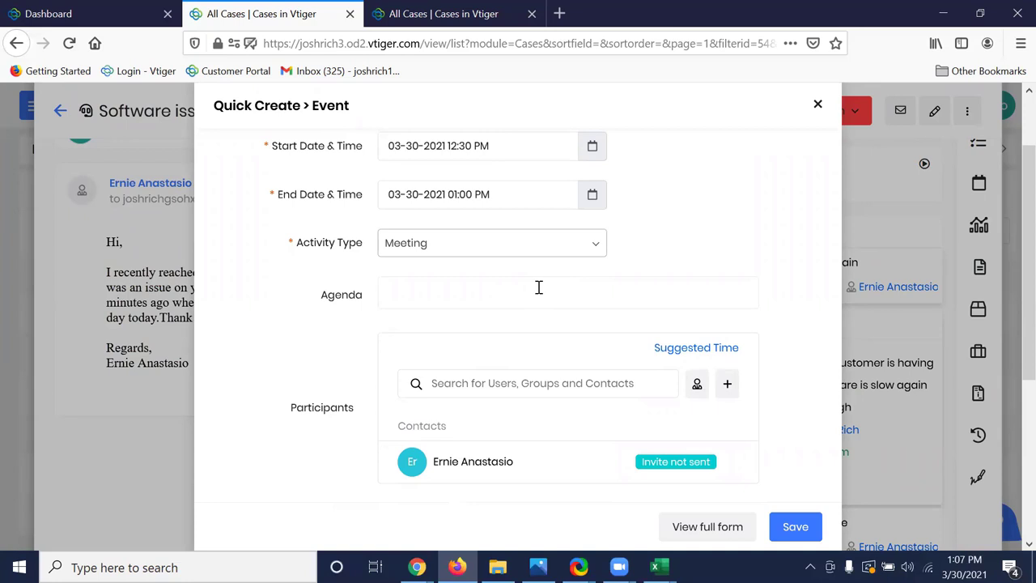
click(538, 287)
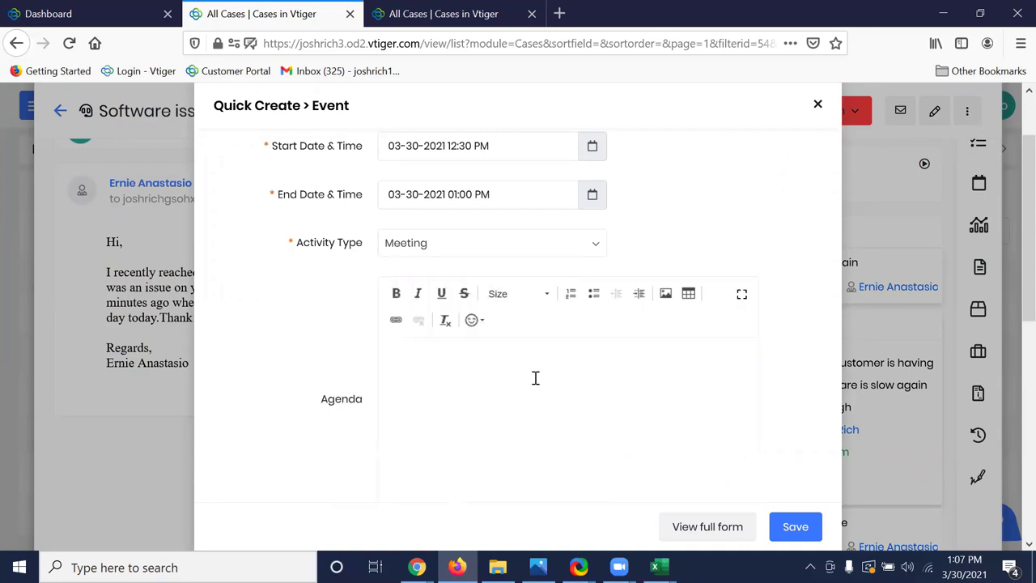
key(ctrl+v)
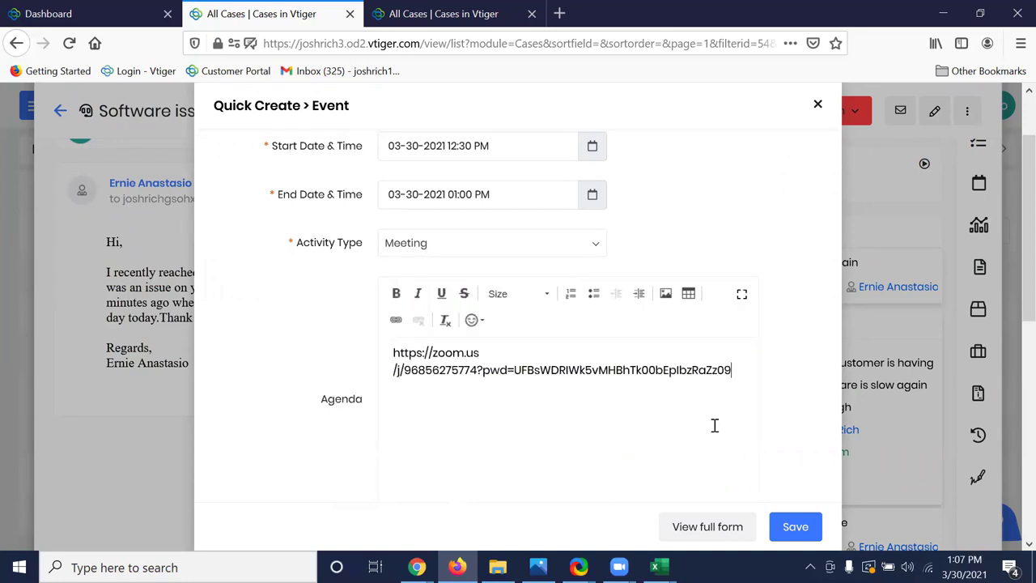
Check the event's participants, save the meeting and send the invite email to all invitees.
scroll(779, 417, down, 2)
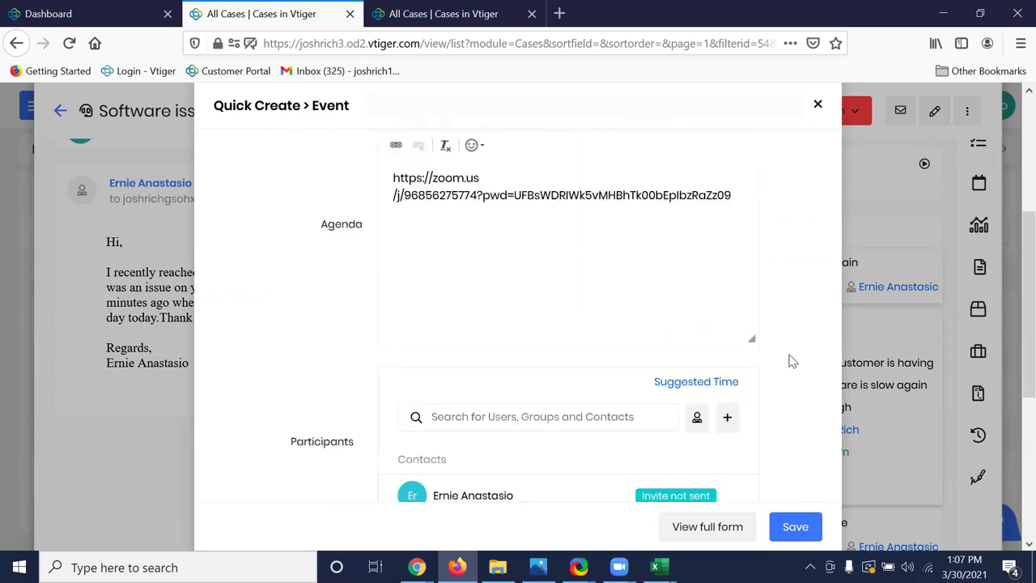
scroll(789, 361, down, 2)
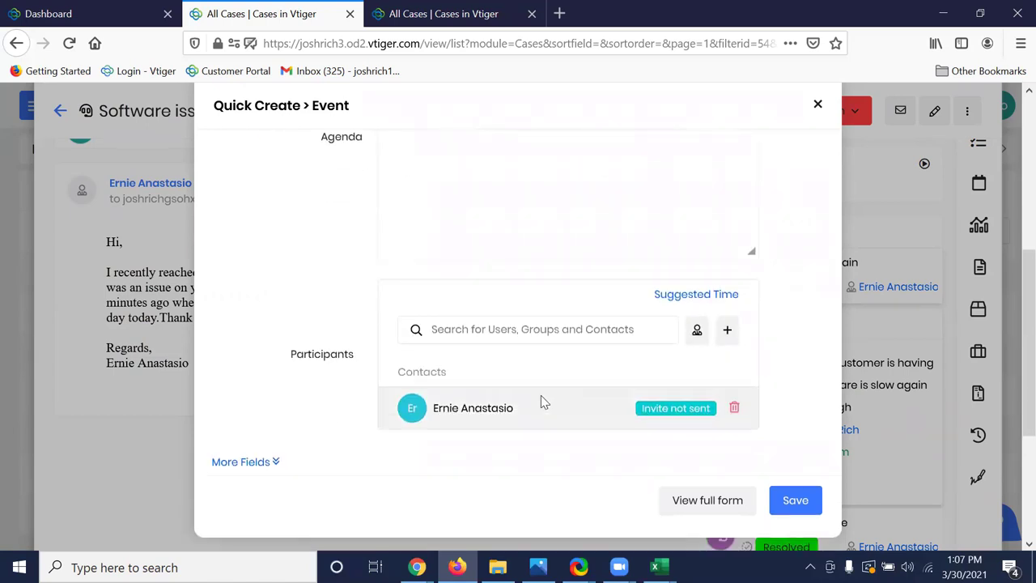
scroll(802, 411, down, 1)
click(800, 502)
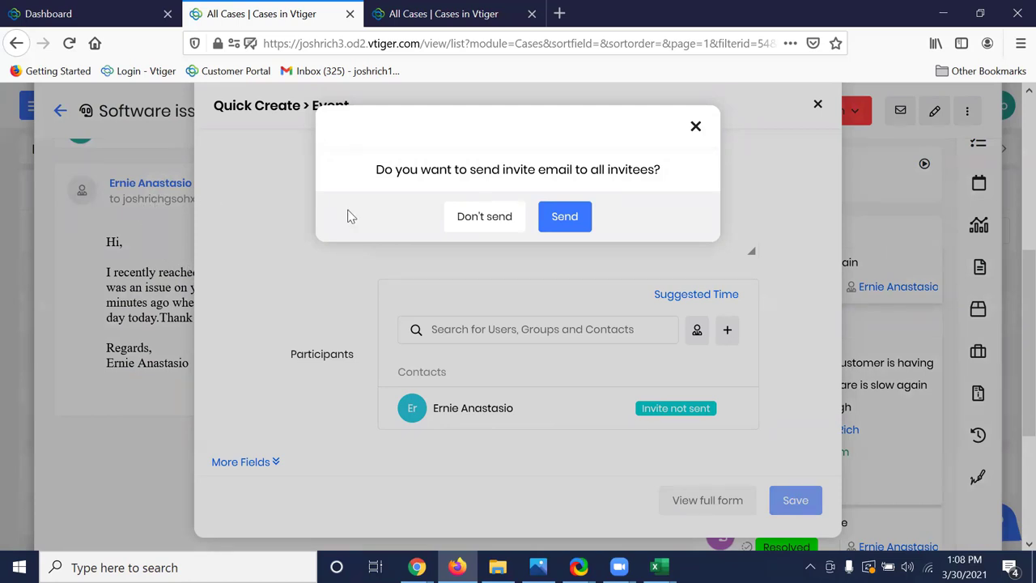
click(570, 217)
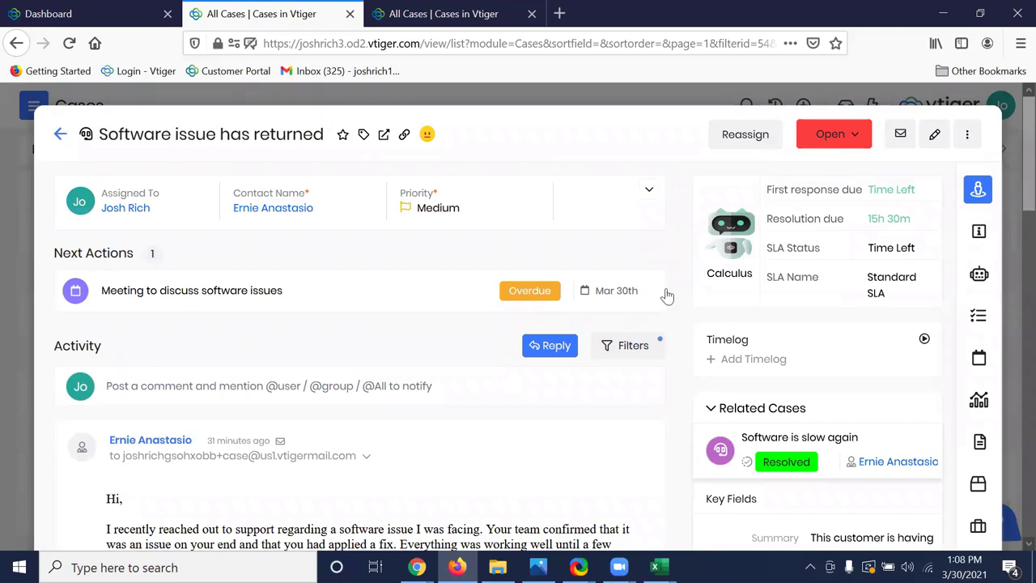
Leave the case, go to Events and open "Meeting to discuss software issues" starting 03-30-2021 at 12:30 PM.
click(60, 133)
click(33, 106)
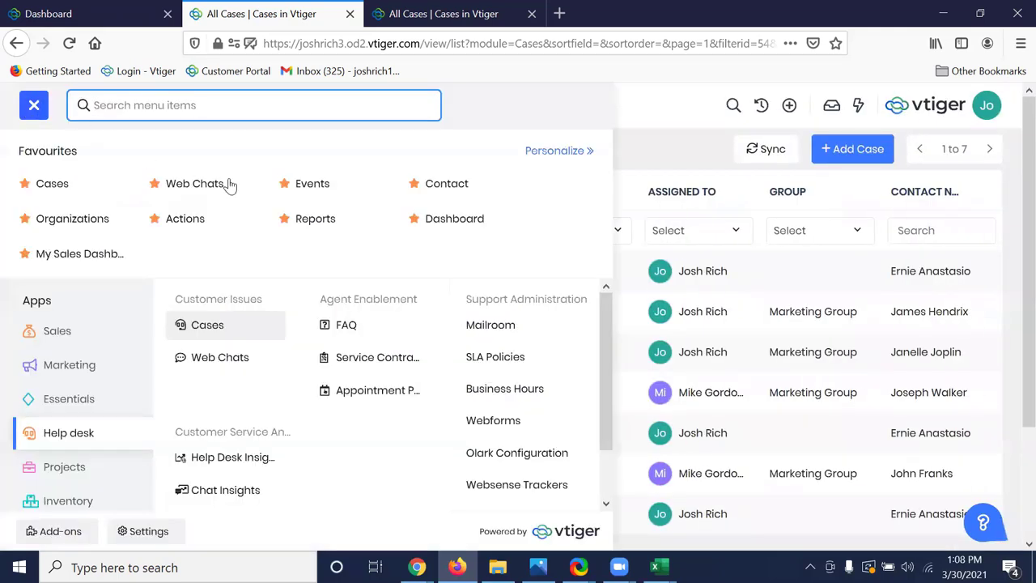
click(307, 186)
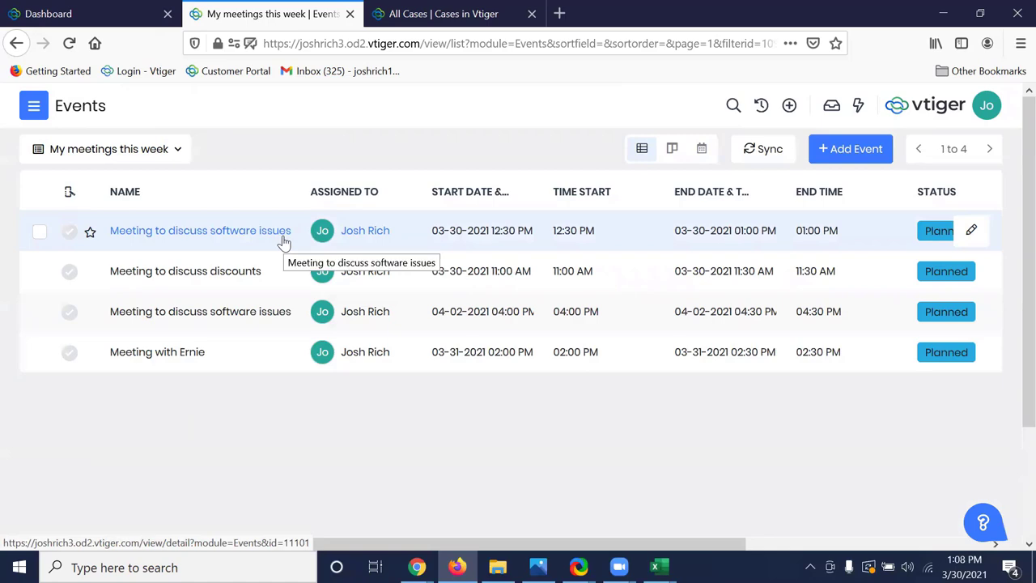
click(282, 237)
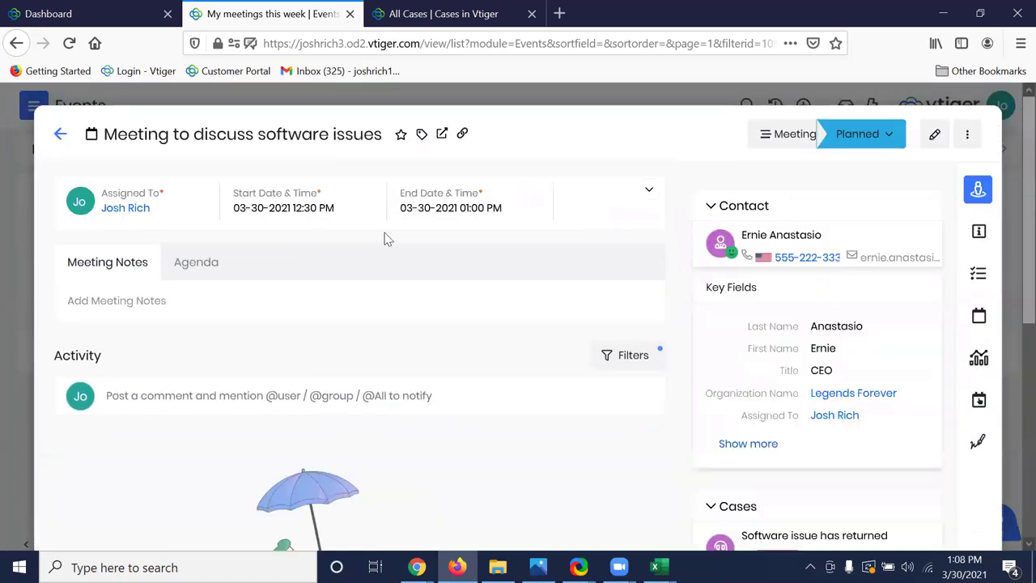
Change the meeting's status to Held and submit the happiest smiley as the rating of how the meeting was.
click(886, 134)
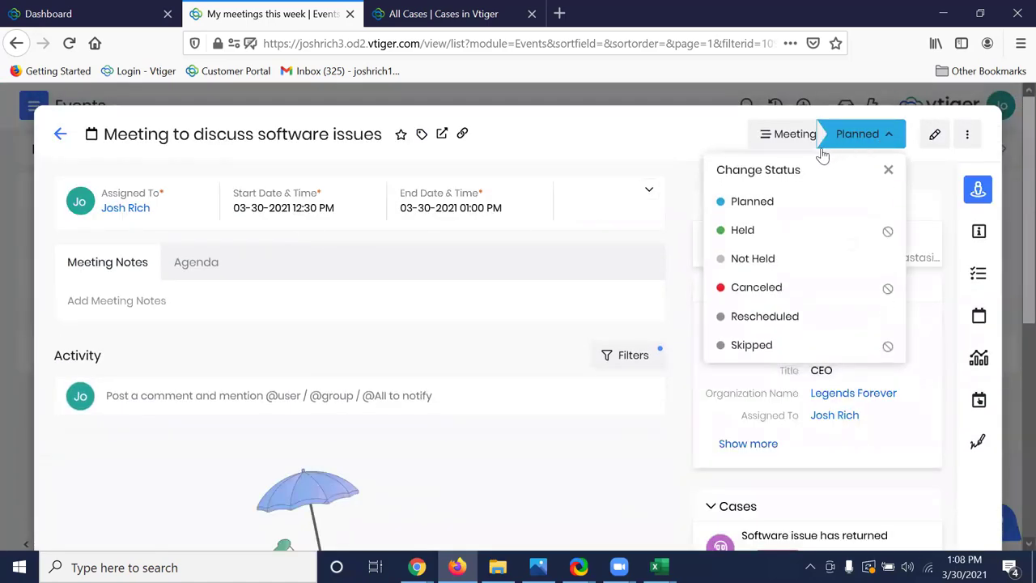
click(762, 233)
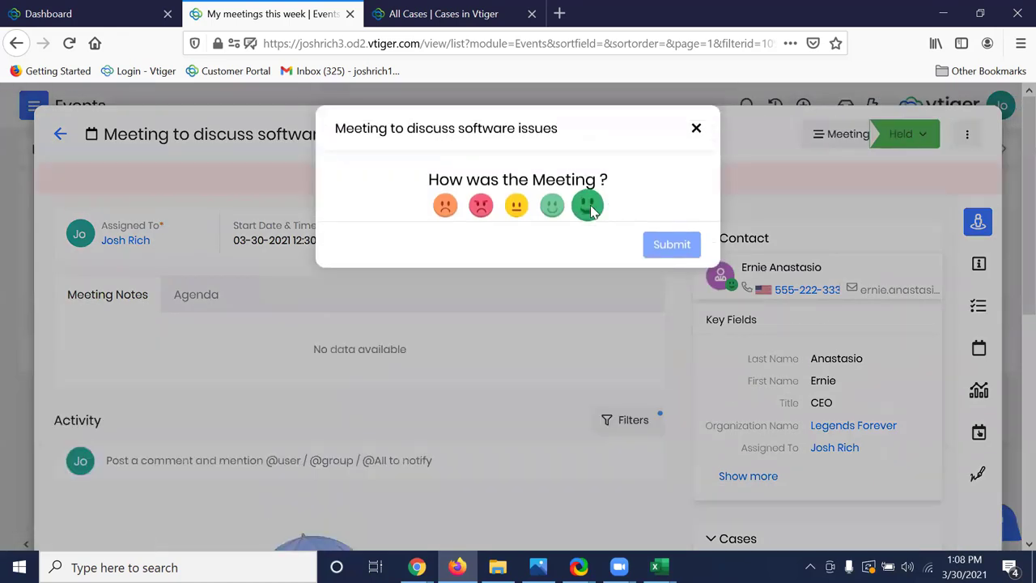
click(590, 207)
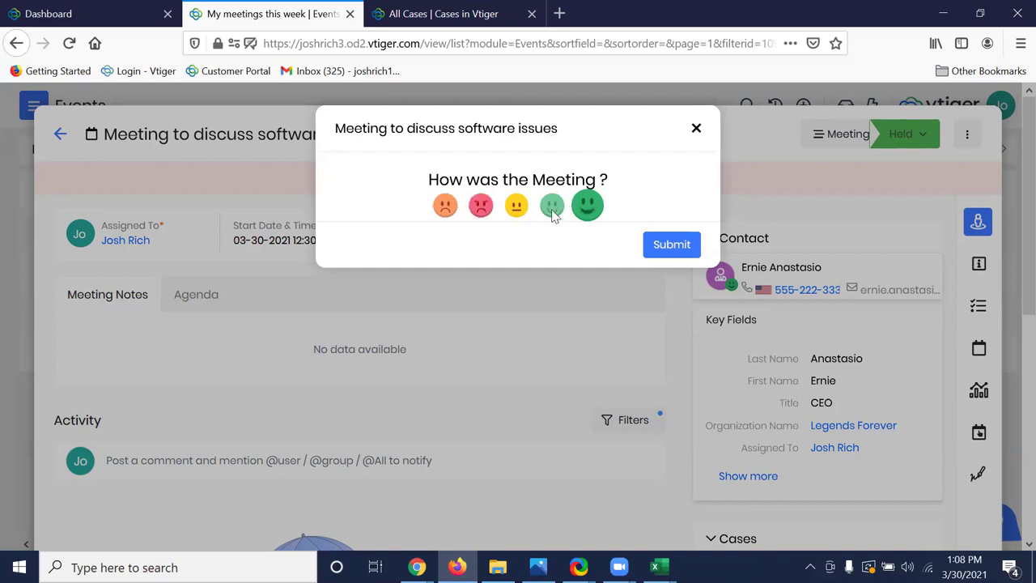
click(556, 213)
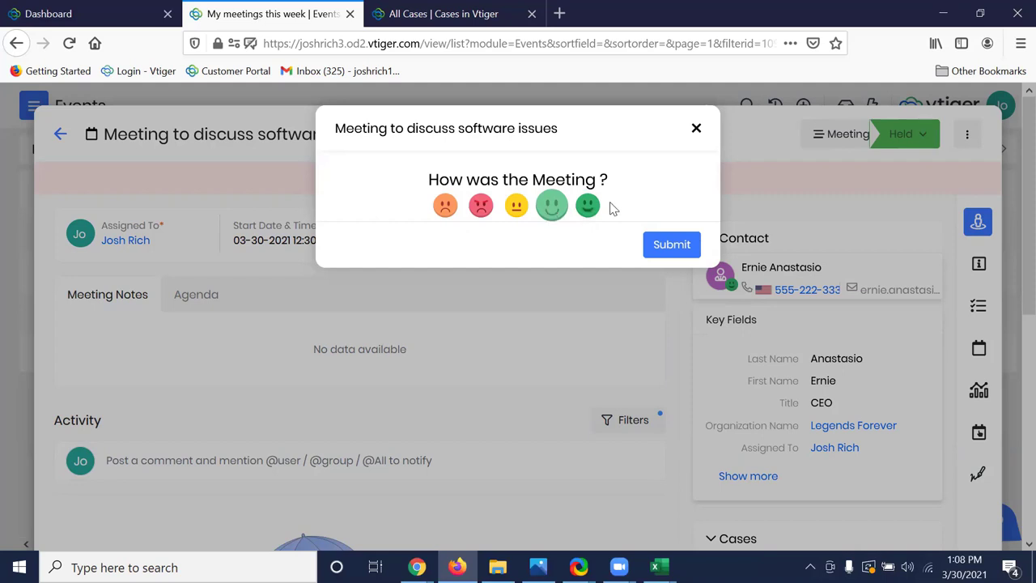
click(552, 205)
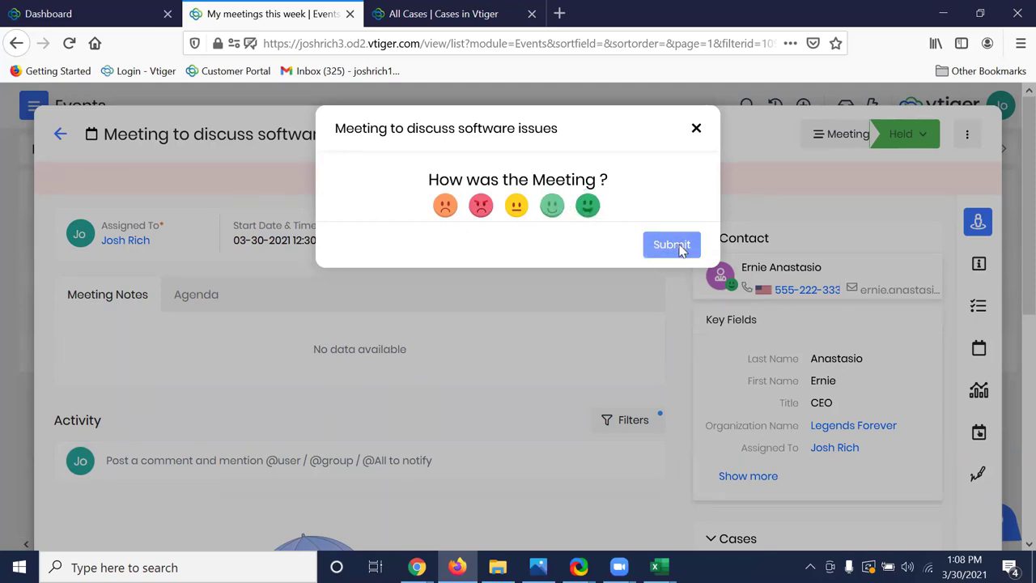
click(587, 206)
click(647, 247)
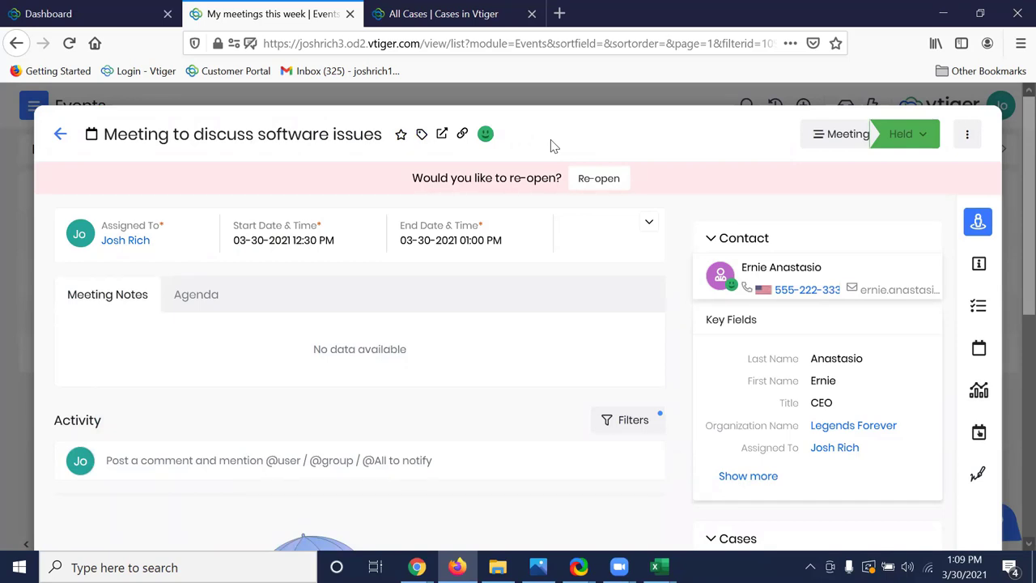
Leave the meeting, go to Cases, open "Software issue has returned" and set its priority to Urgent.
click(59, 137)
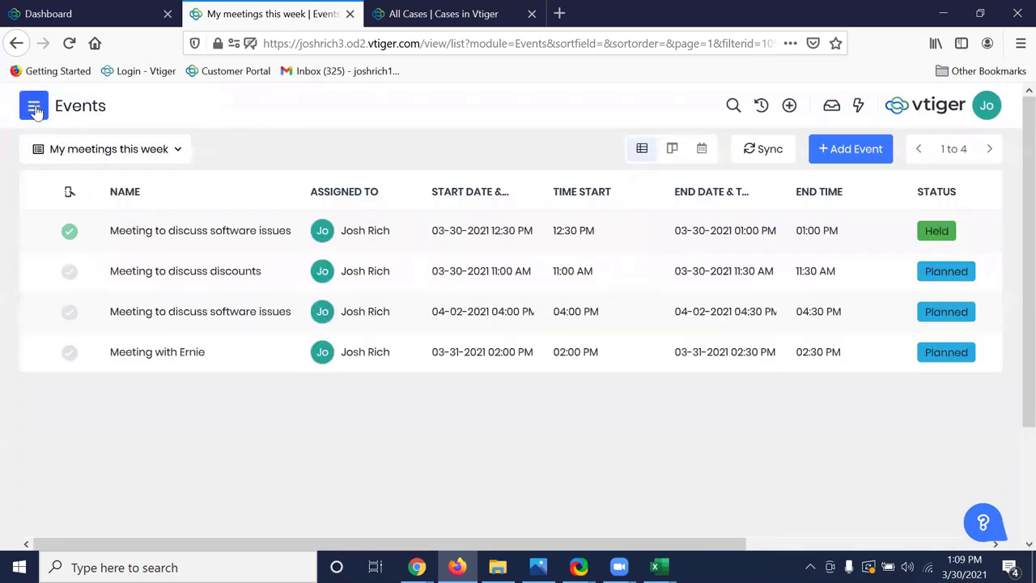
click(34, 108)
click(76, 184)
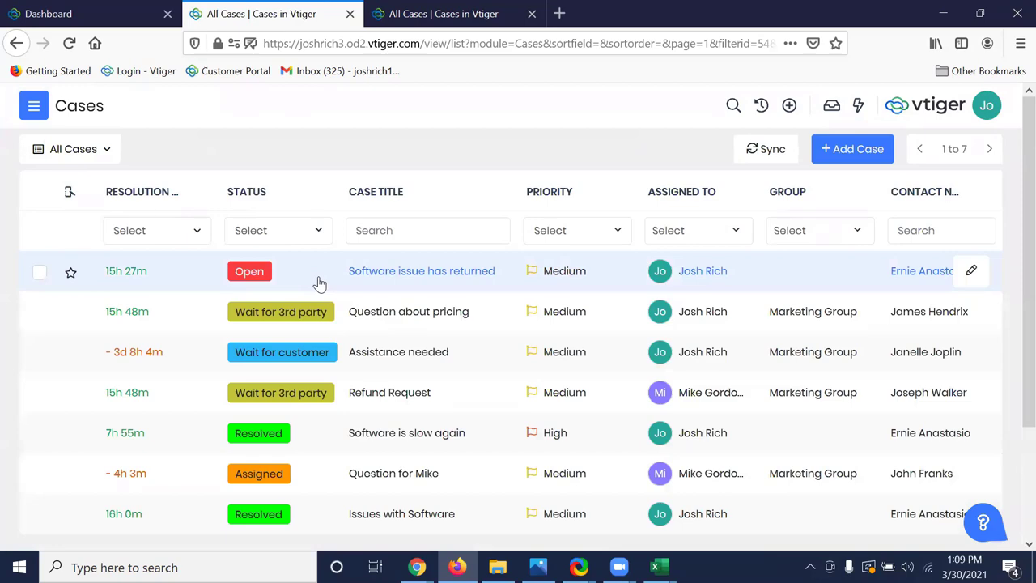
click(319, 284)
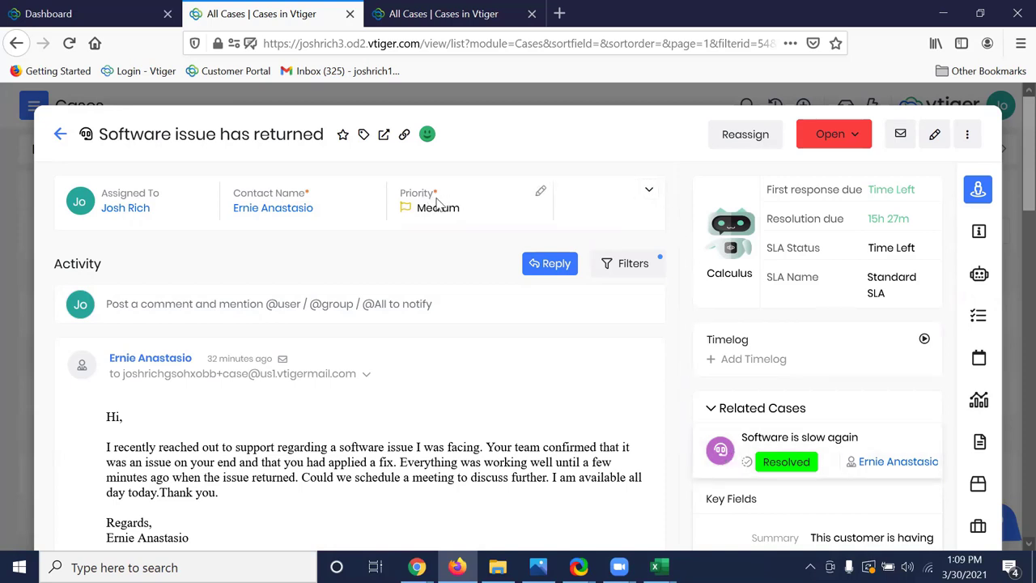
click(540, 194)
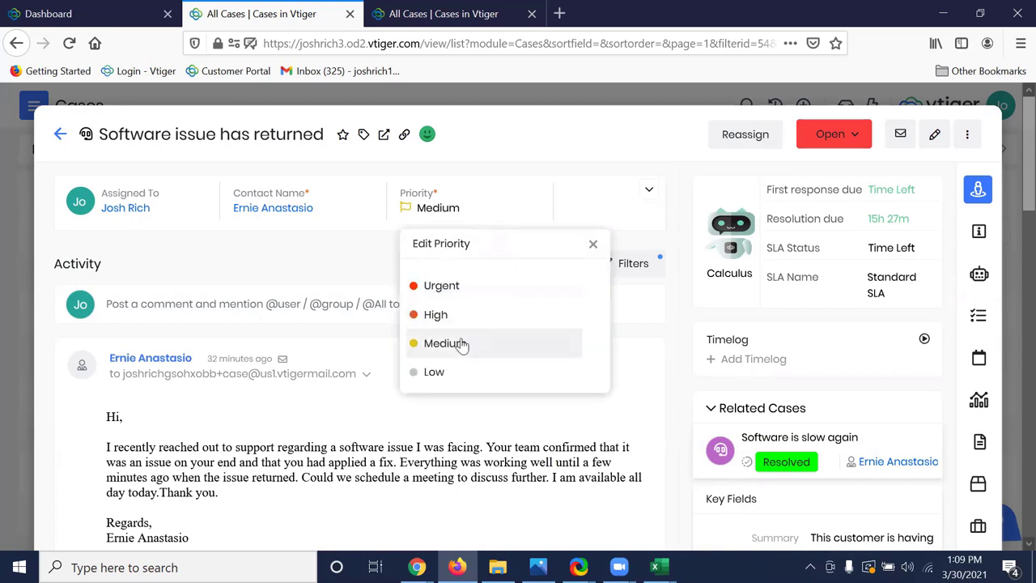
click(458, 290)
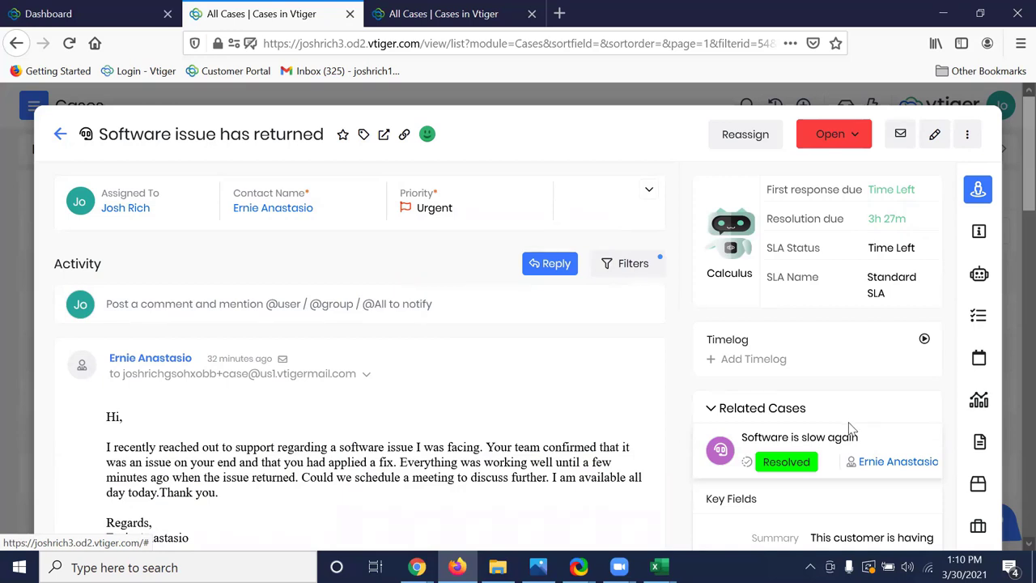
Post a case comment mentioning the colleague, saying the issue the customer faced last time has returned and asking to "please address this ASAP!".
click(320, 304)
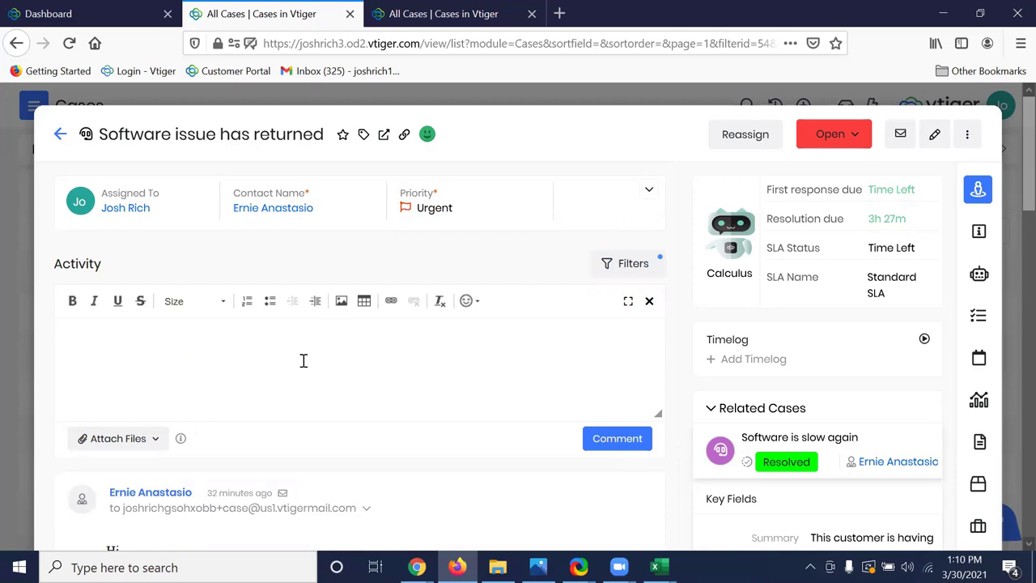
text(@)
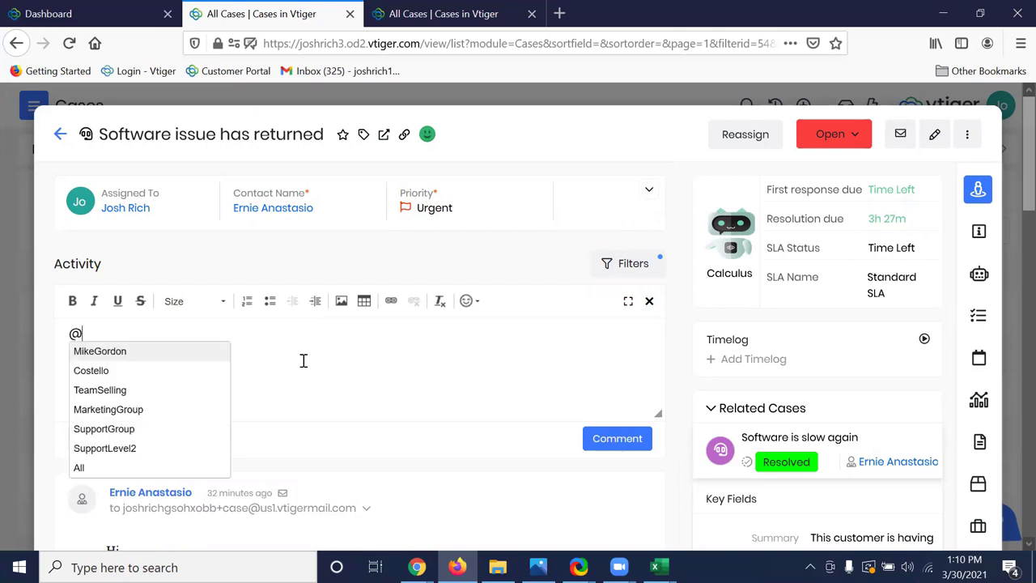
click(143, 353)
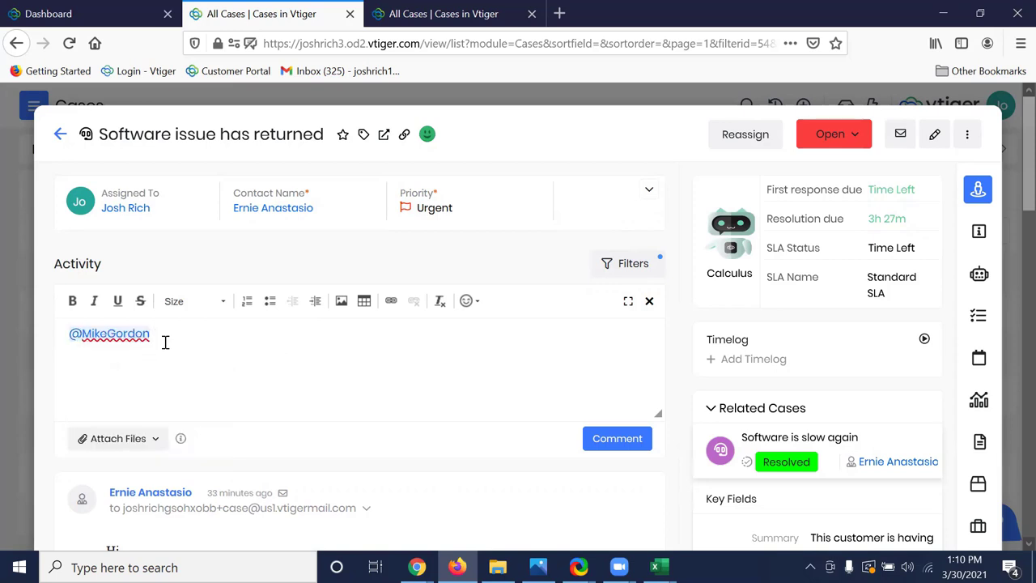
text(Hi Mike)
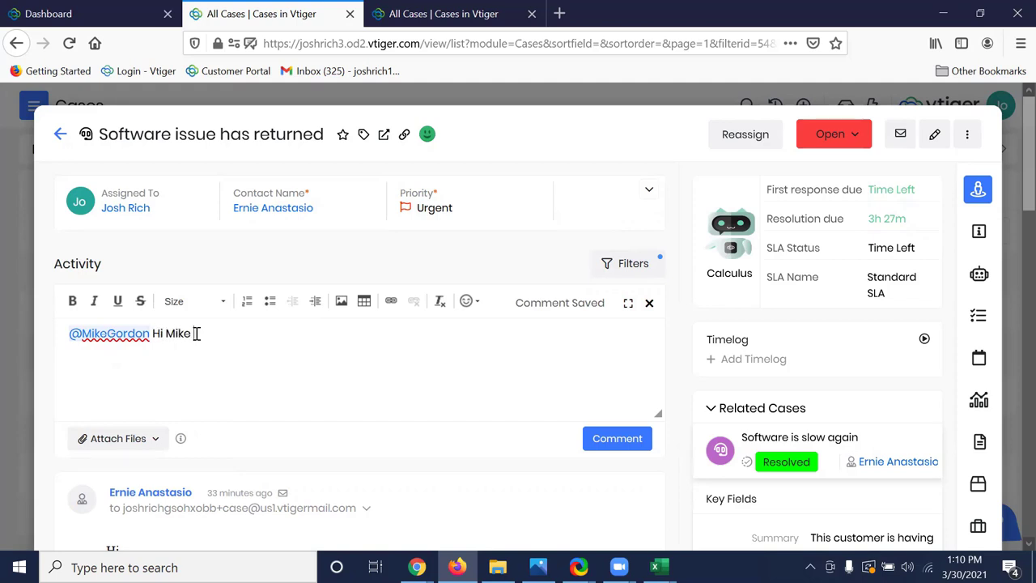
text(. The issue Ernie faced)
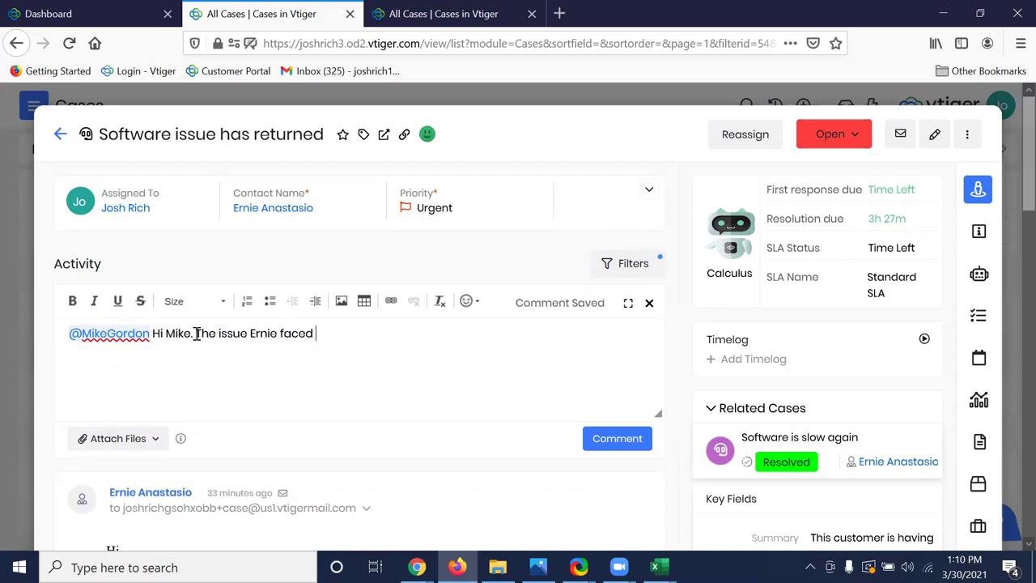
text( last time has retu)
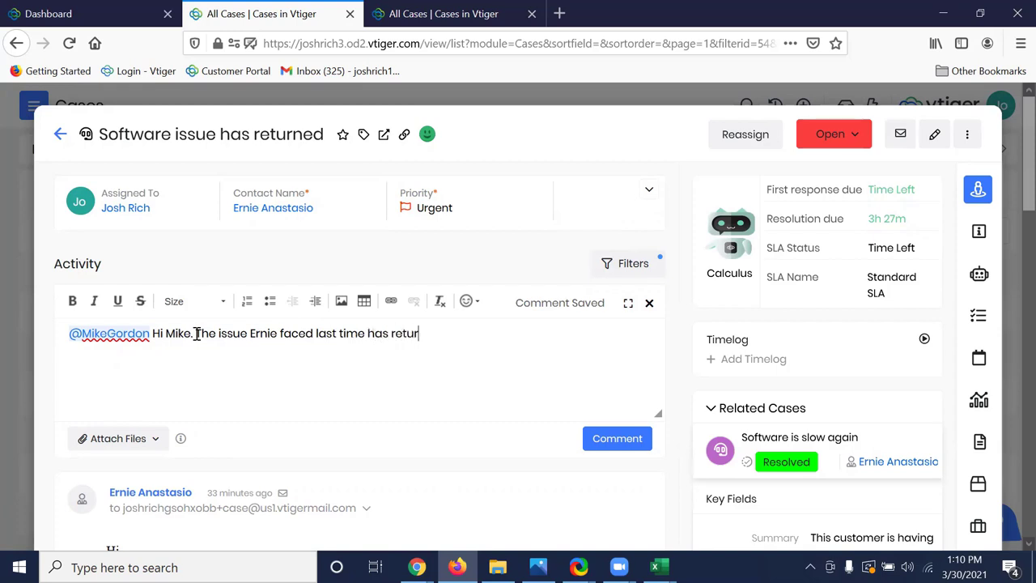
text(rned. Can you please addr)
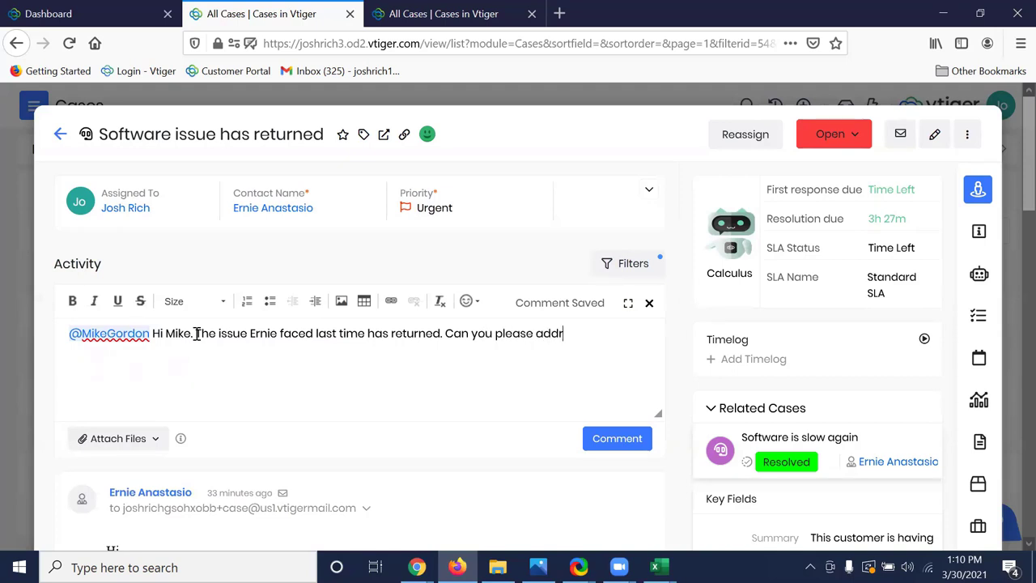
text(ess this ASAP!)
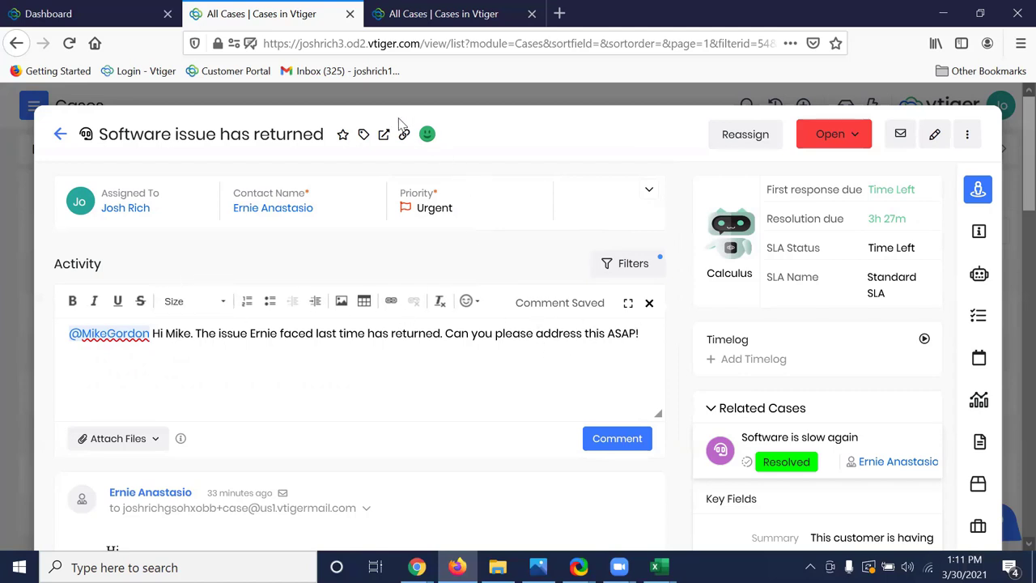
click(625, 441)
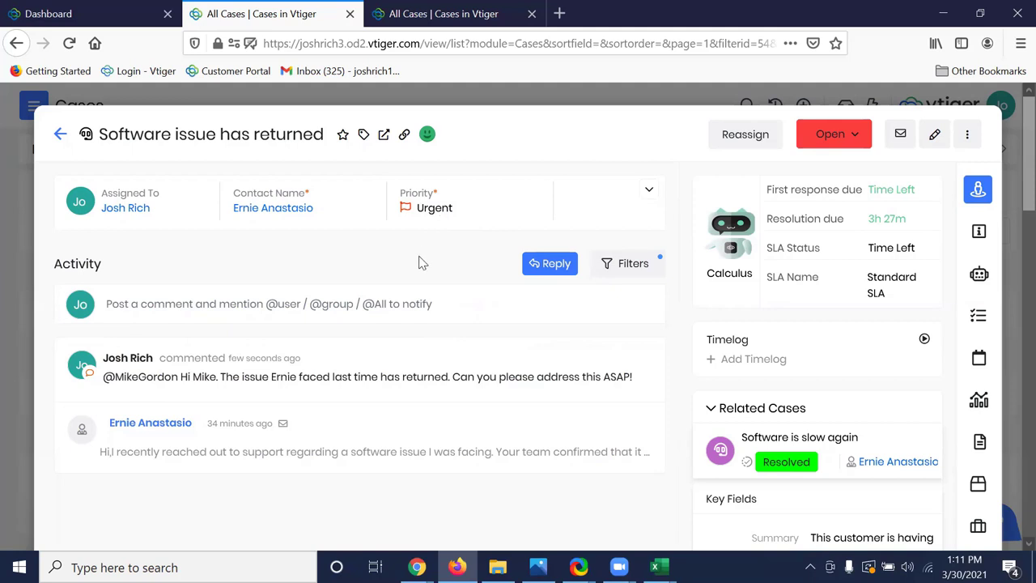
Start a scheduled task from the case, name it "Fix Bug For" plus the customer's first name, and assign it to the colleague mentioned in the comment.
click(968, 136)
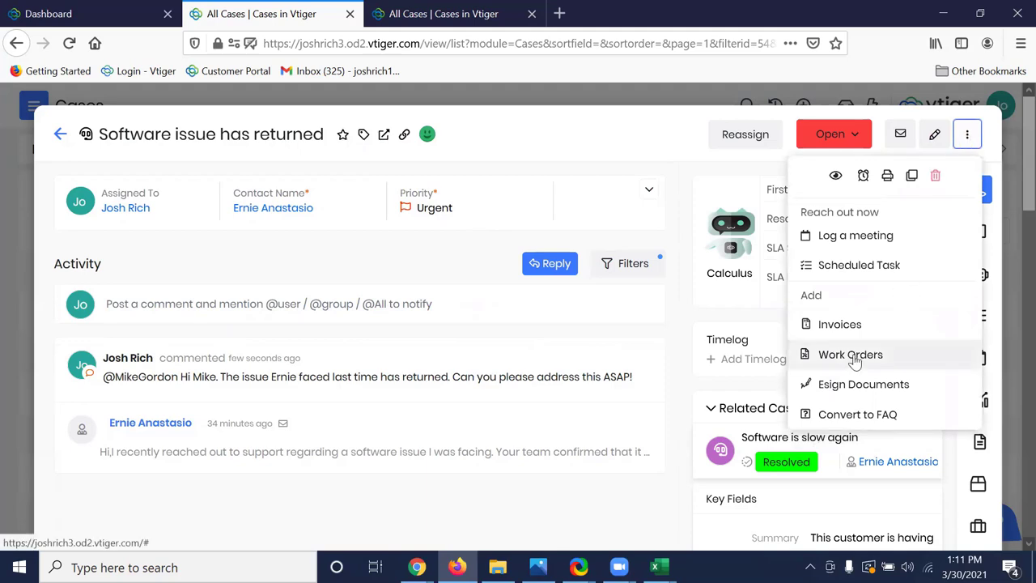
click(871, 277)
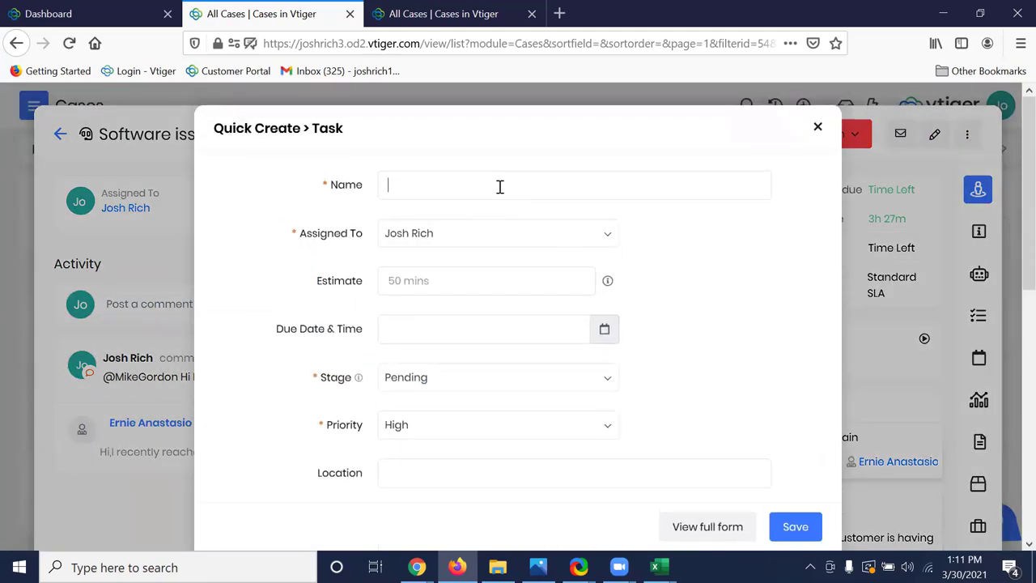
text(Fix )
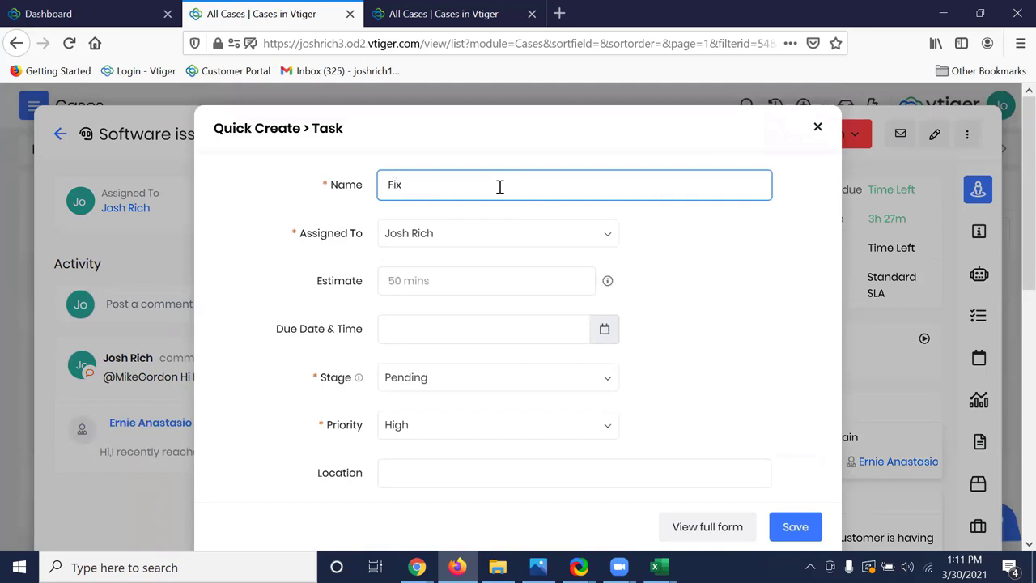
text(Bug For Ernie)
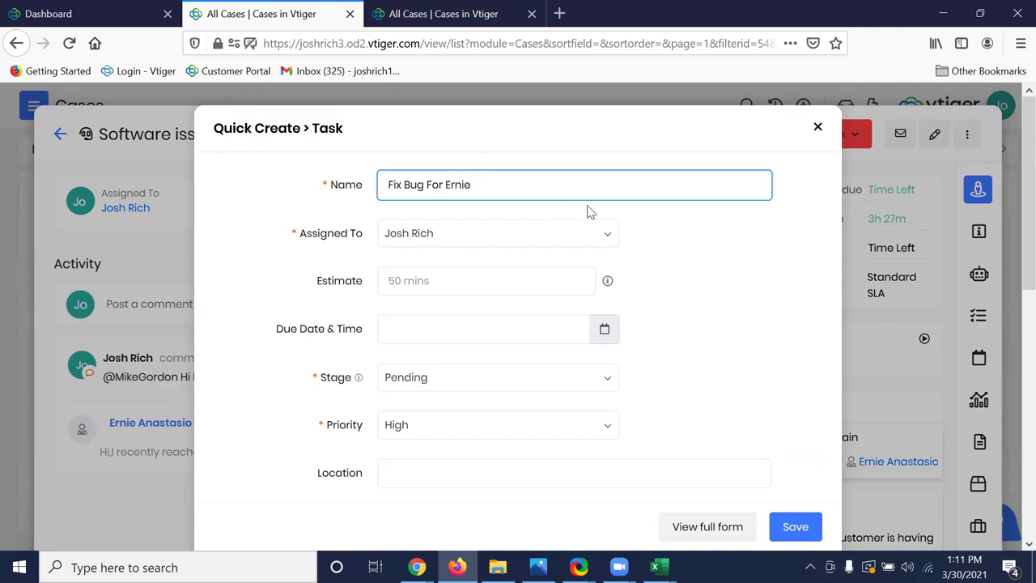
click(612, 243)
click(465, 337)
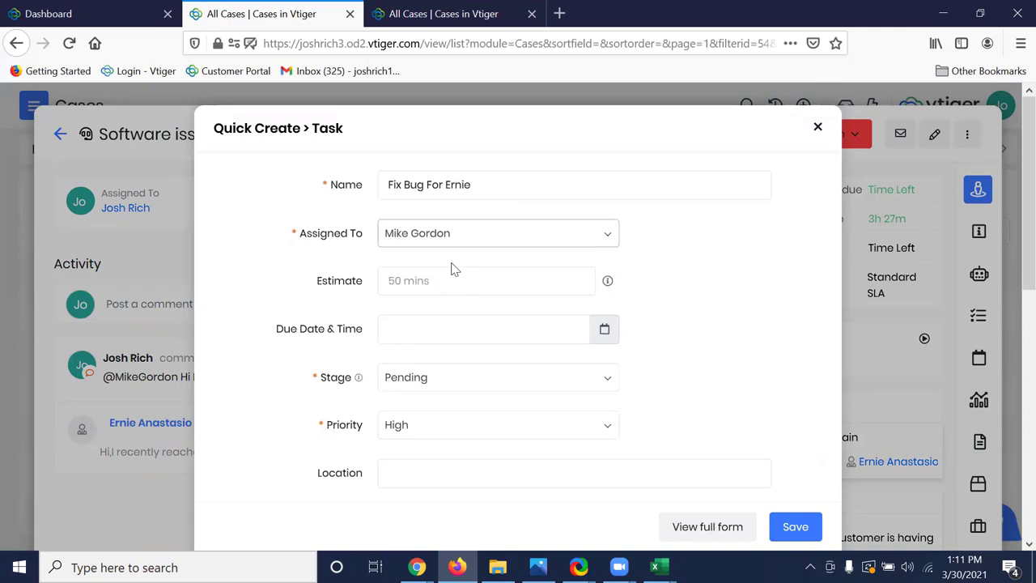
click(612, 337)
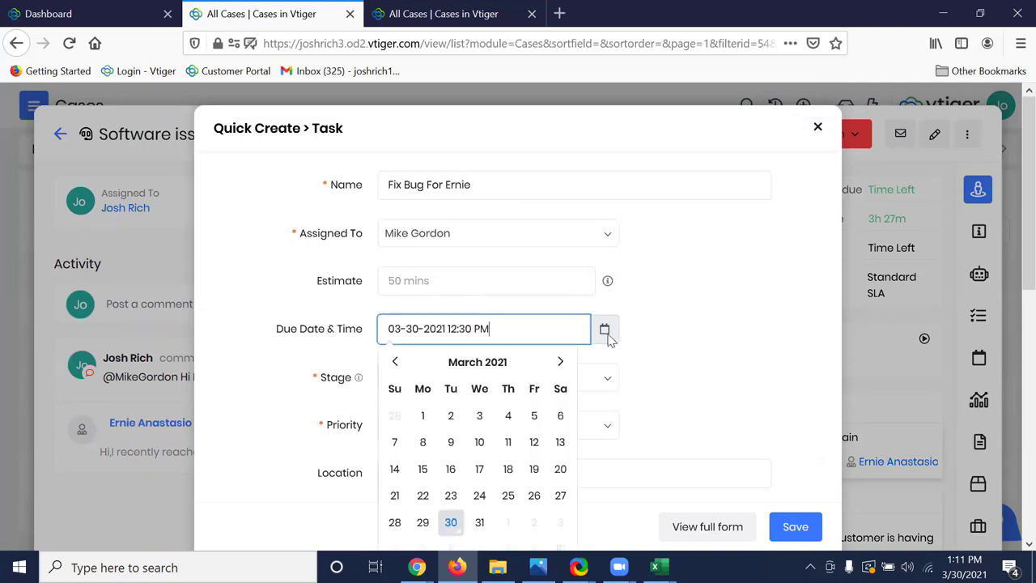
click(474, 330)
key(BackSpace)
key(BackSpace)
key(BackSpace)
key(BackSpace)
key(BackSpace)
text(2:00)
click(684, 355)
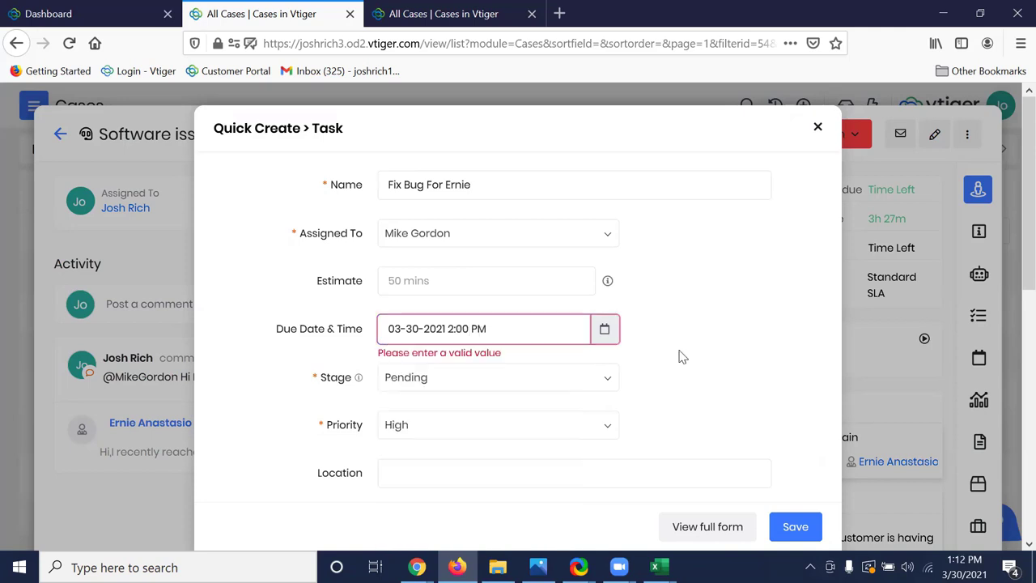
click(451, 328)
text(0)
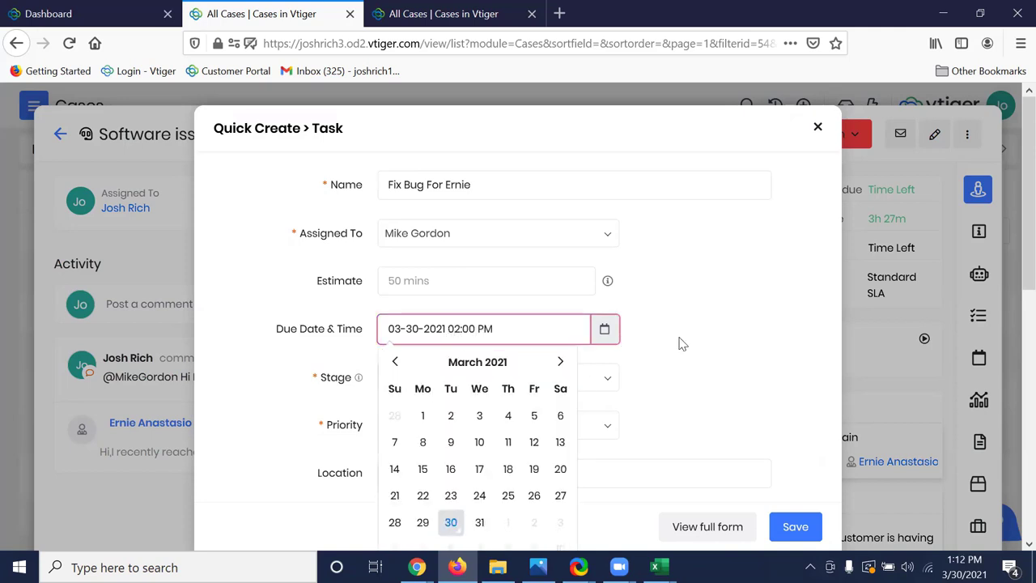
click(672, 347)
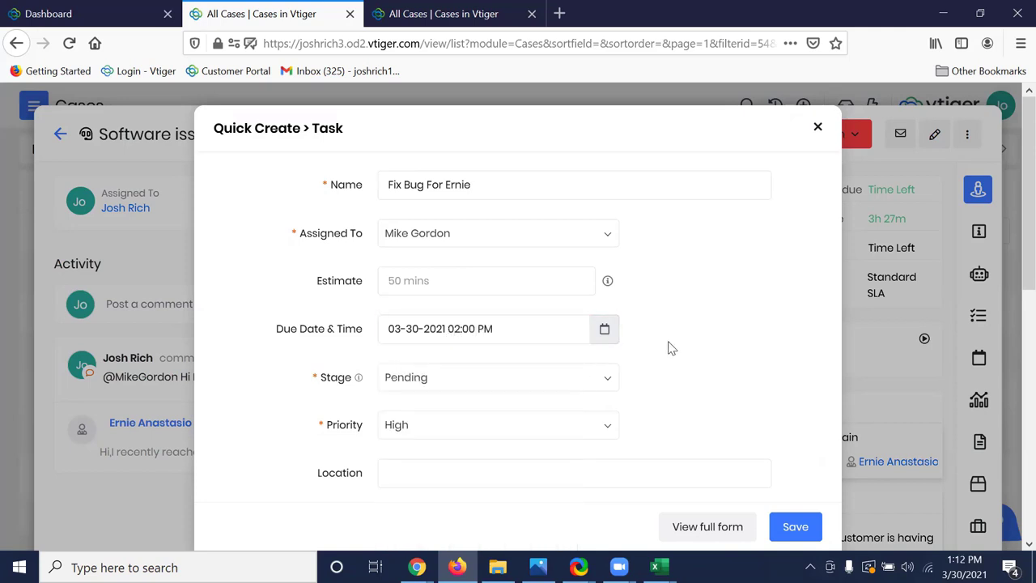
Check the task's stage and priority options, keeping the stage as Pending and the priority as High.
click(601, 390)
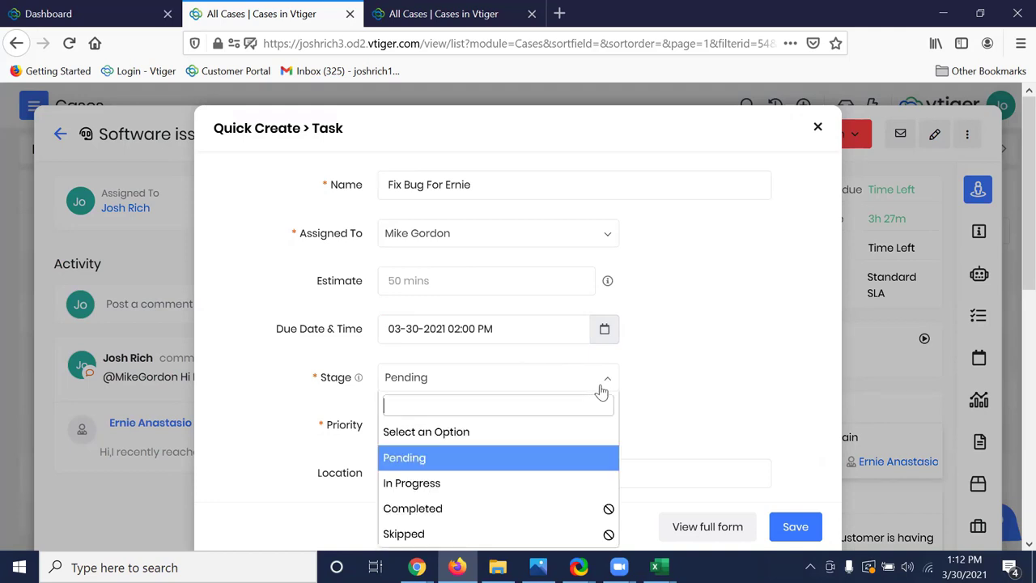
click(647, 462)
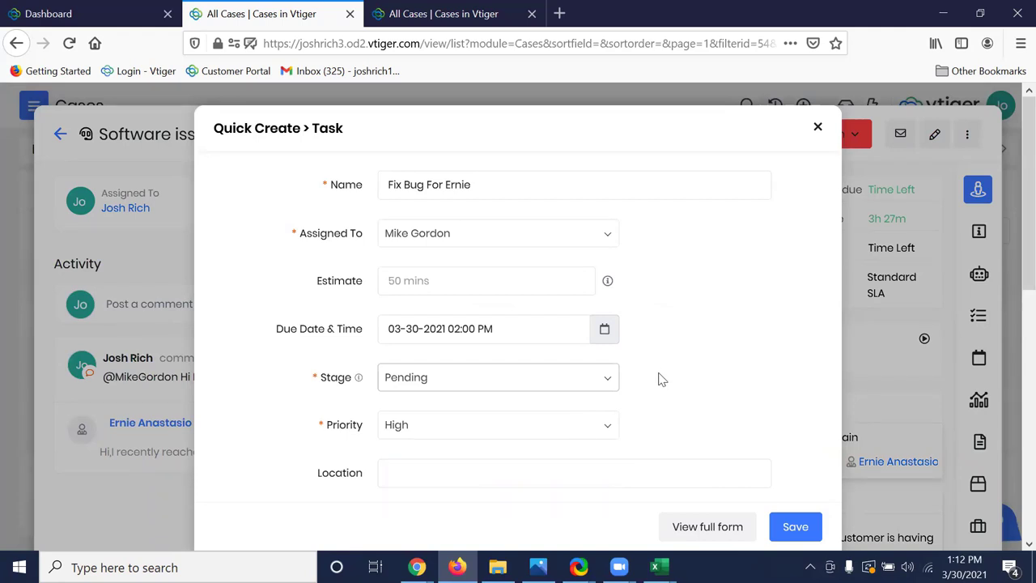
click(610, 382)
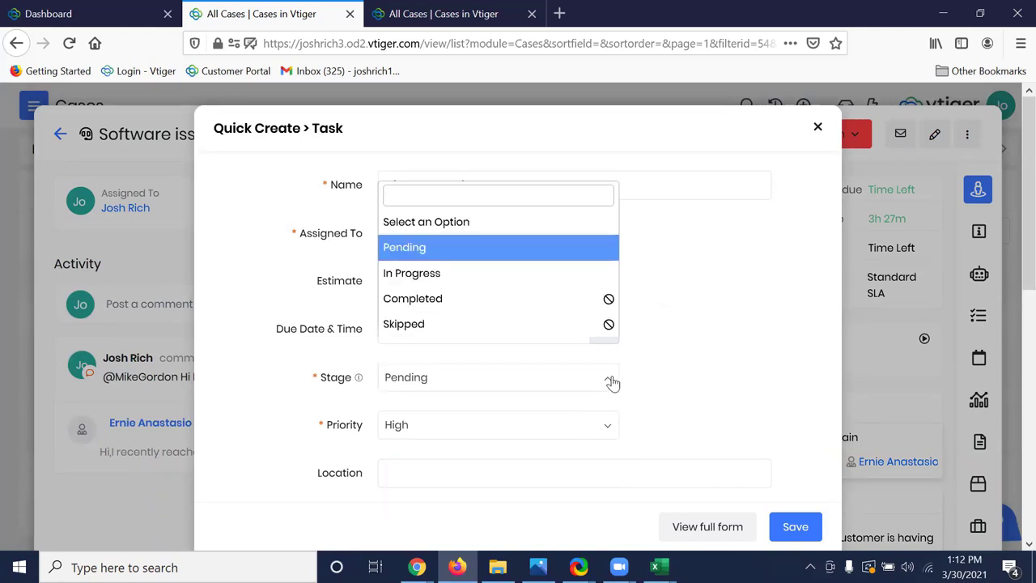
click(685, 315)
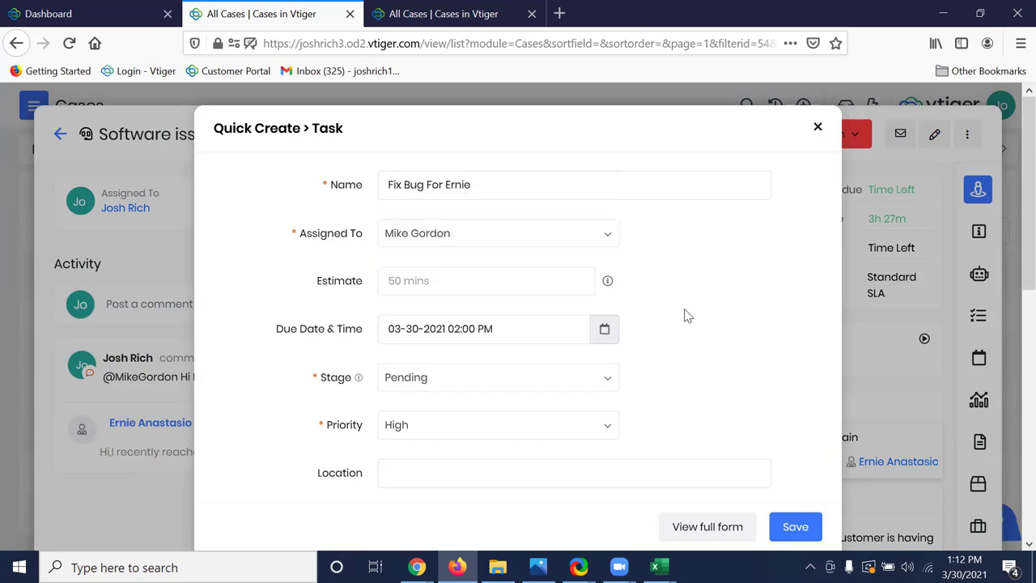
click(608, 428)
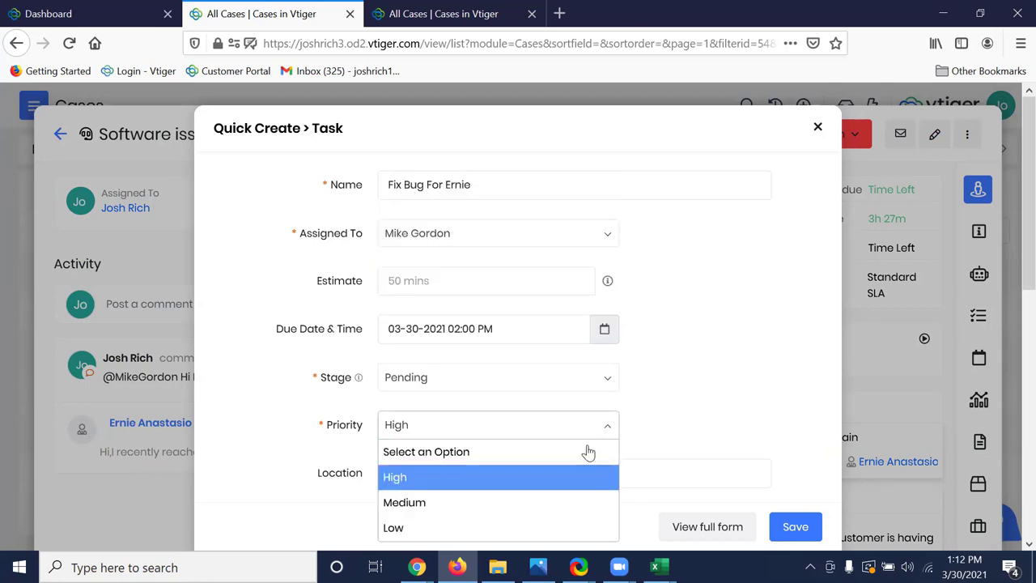
key(Down)
key(Down)
key(Up)
key(Return)
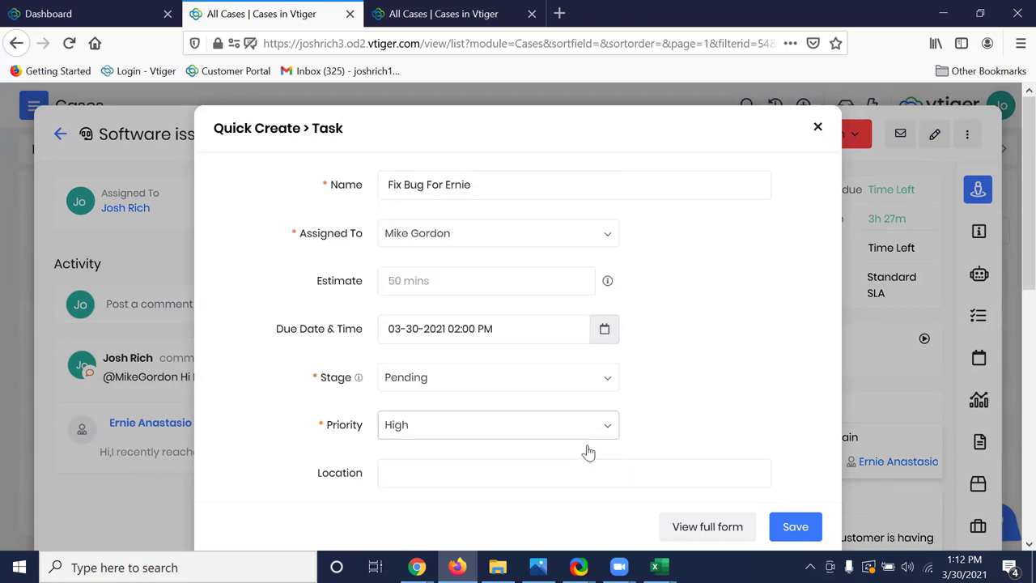
Set the new task's type to Repair and place the cursor in its empty description.
scroll(672, 403, down, 1)
scroll(671, 402, down, 3)
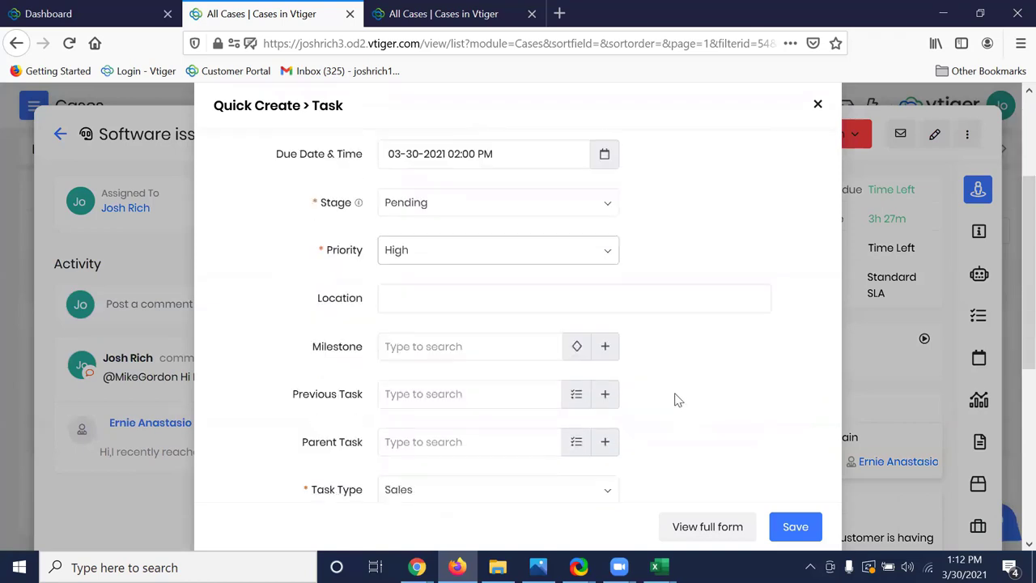
scroll(676, 400, down, 4)
click(609, 321)
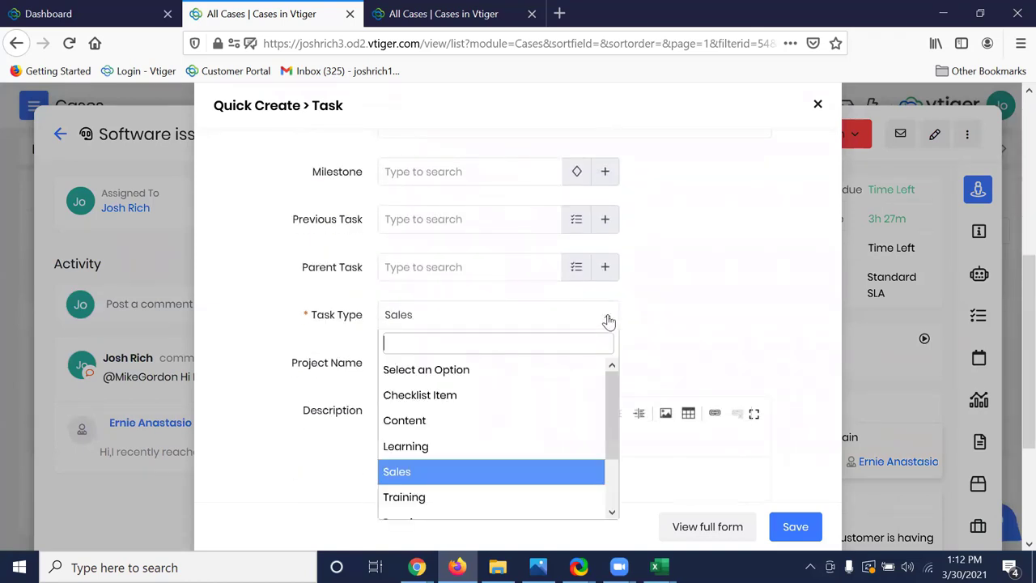
scroll(512, 453, down, 2)
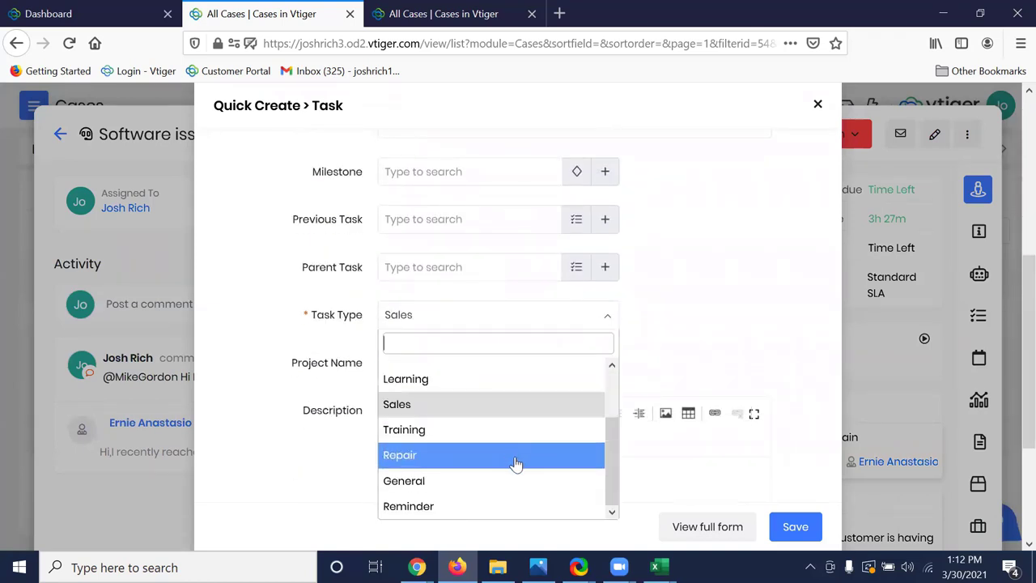
click(511, 455)
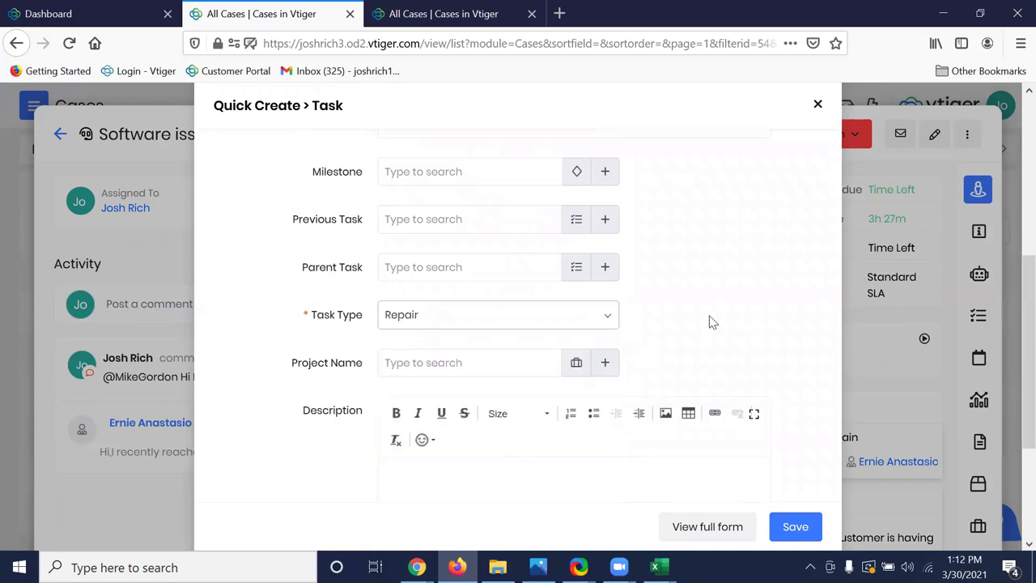
scroll(562, 416, down, 2)
click(562, 416)
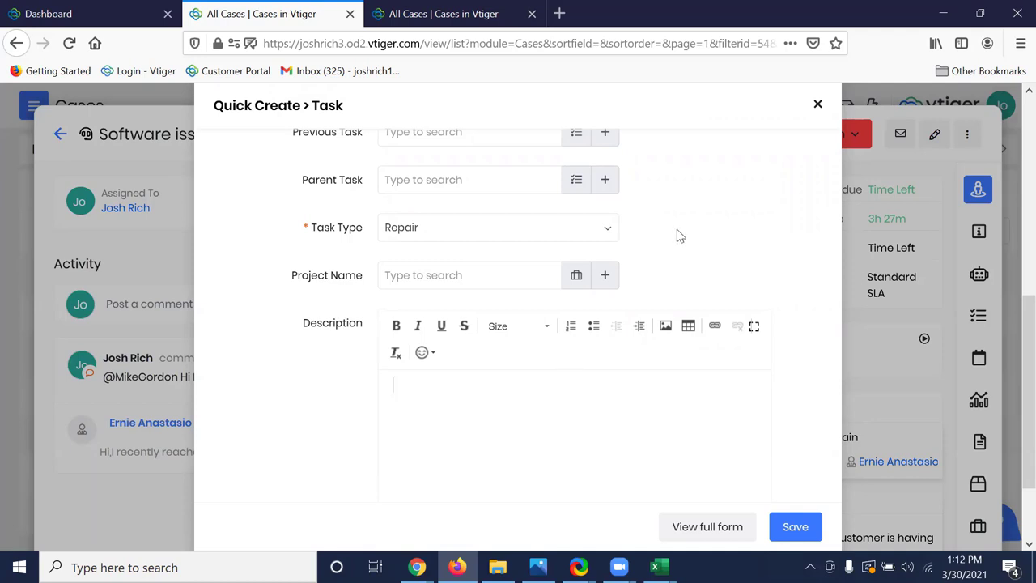
Set the task's required stage to Collect Info and save the task.
click(770, 528)
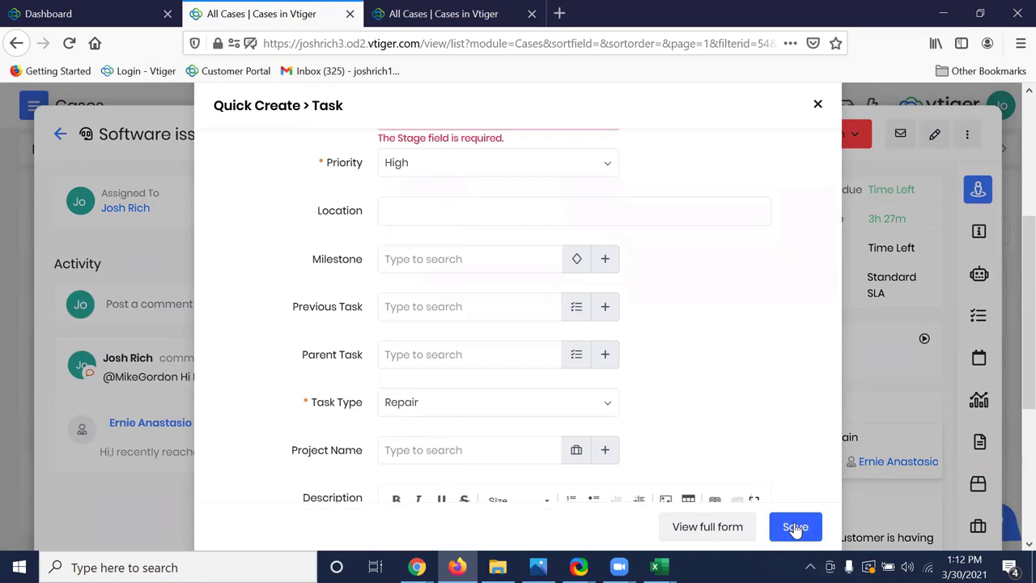
scroll(778, 458, up, 2)
click(590, 291)
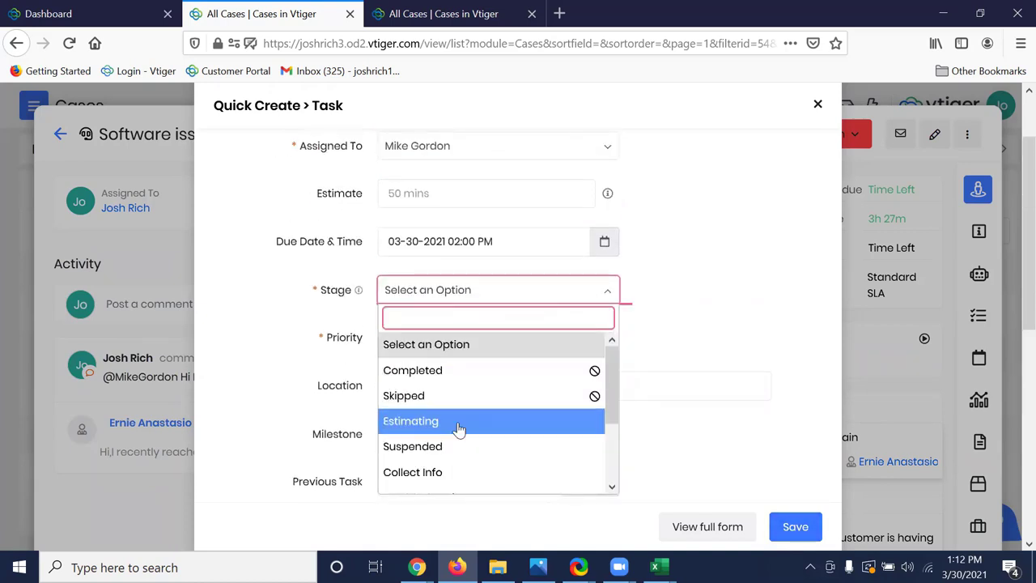
scroll(467, 435, down, 2)
scroll(470, 435, up, 3)
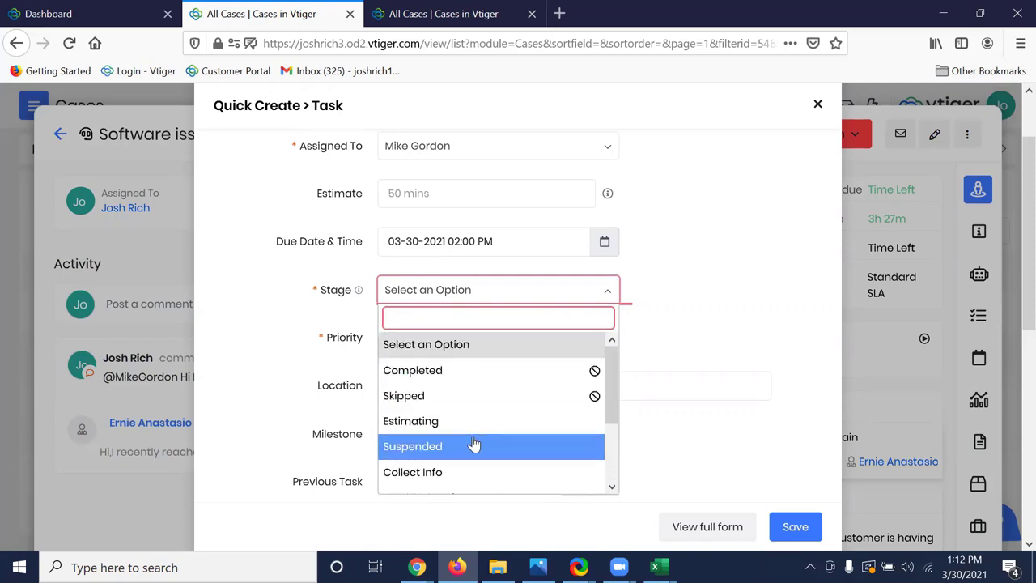
click(481, 465)
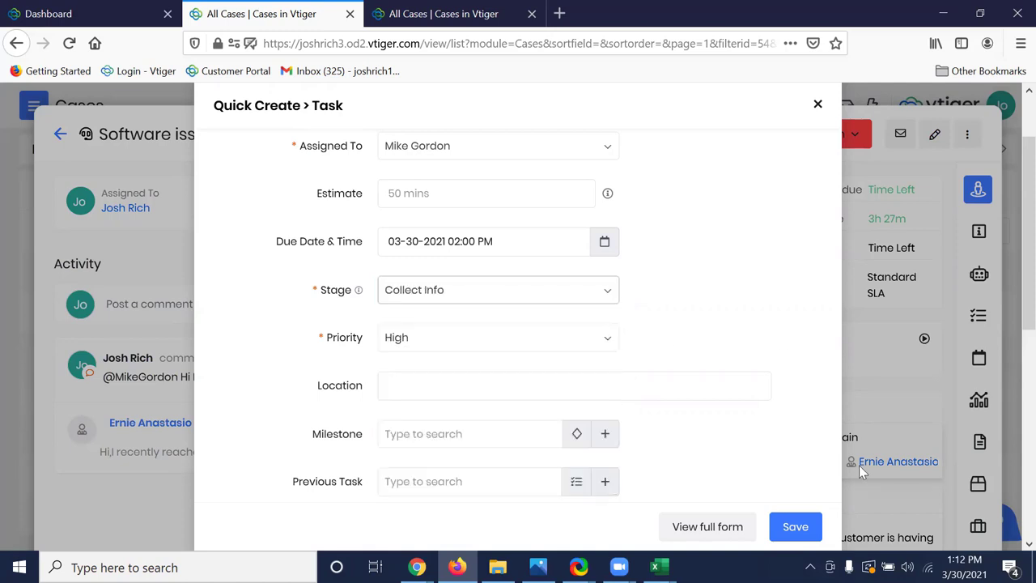
click(803, 536)
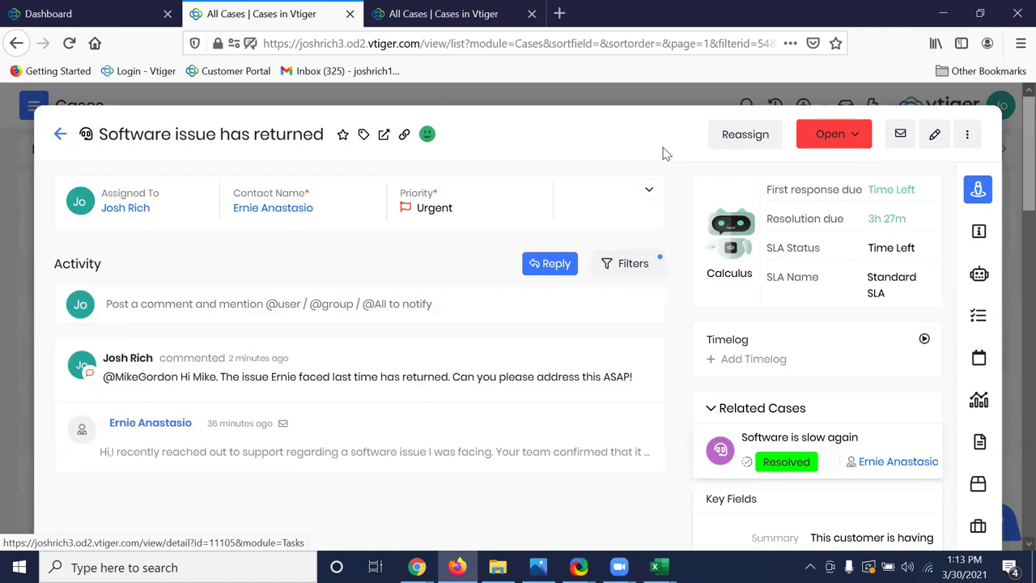
Change the status of the "Software issue has returned" case to Wait for 3rd party.
click(856, 139)
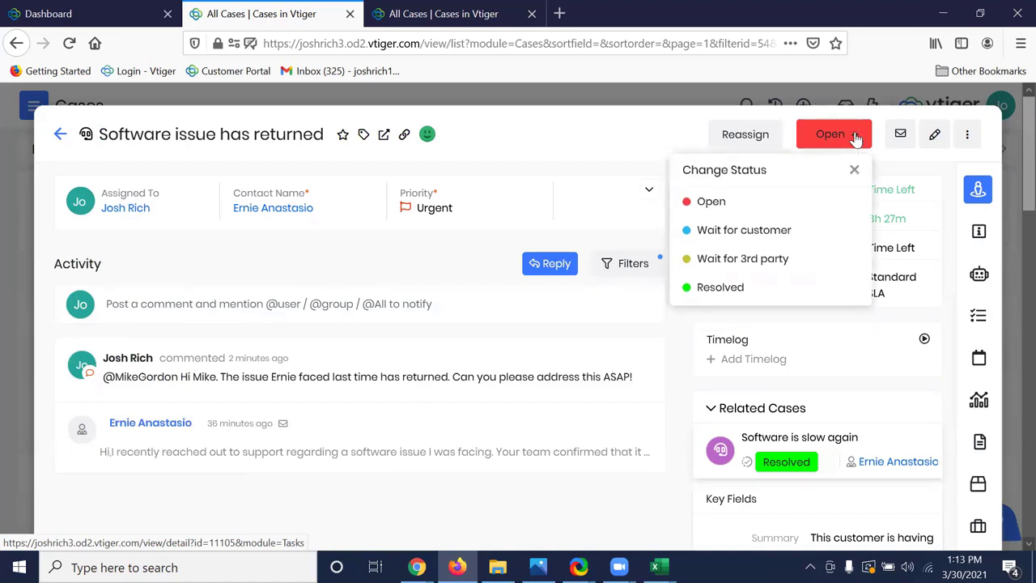
click(726, 259)
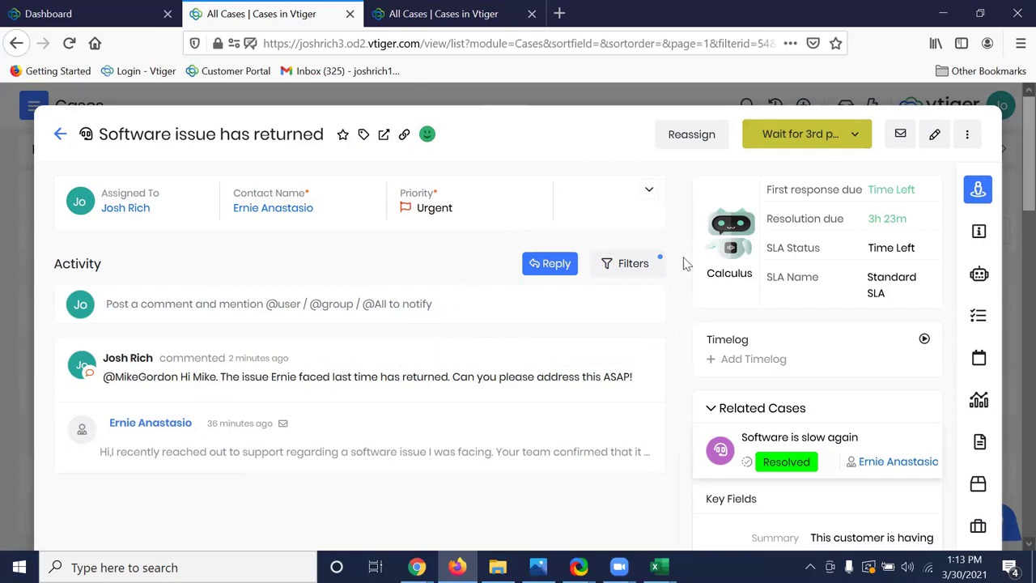
Write a case reply greeting the customer by first name, with the message "The issue you were facing has been resolved. Thank you.".
mouse_move(530, 356)
click(555, 267)
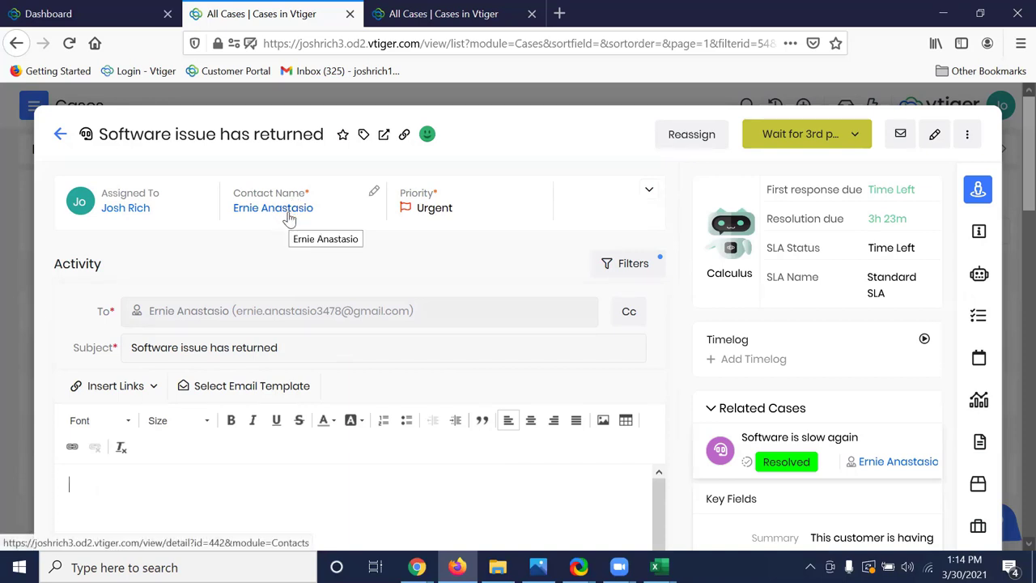
text(Hi Ernie,)
key(Return)
key(Return)
text(T)
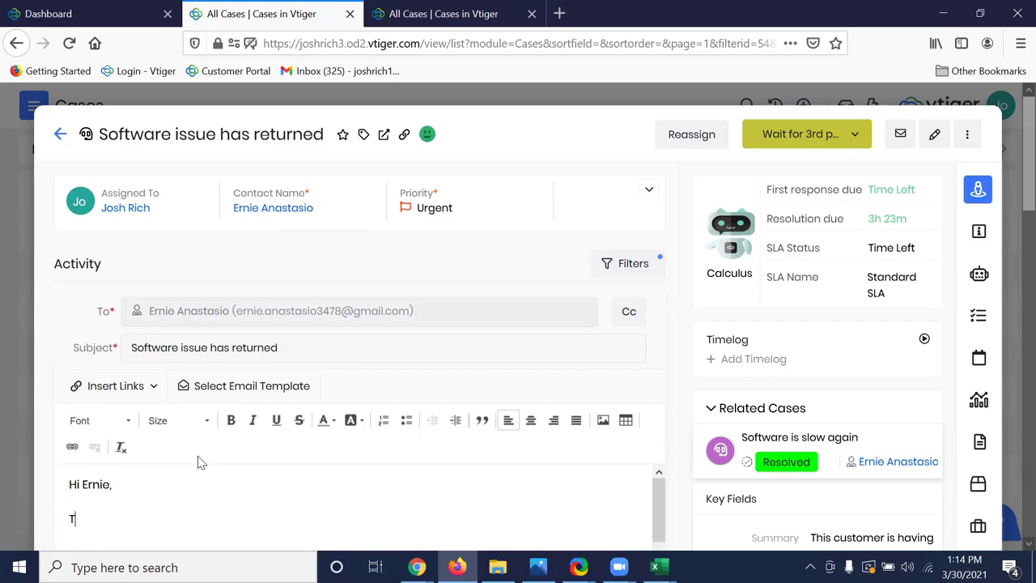
text(he issue you eere)
key(BackSpace)
key(BackSpace)
key(BackSpace)
key(BackSpace)
text(were facing )
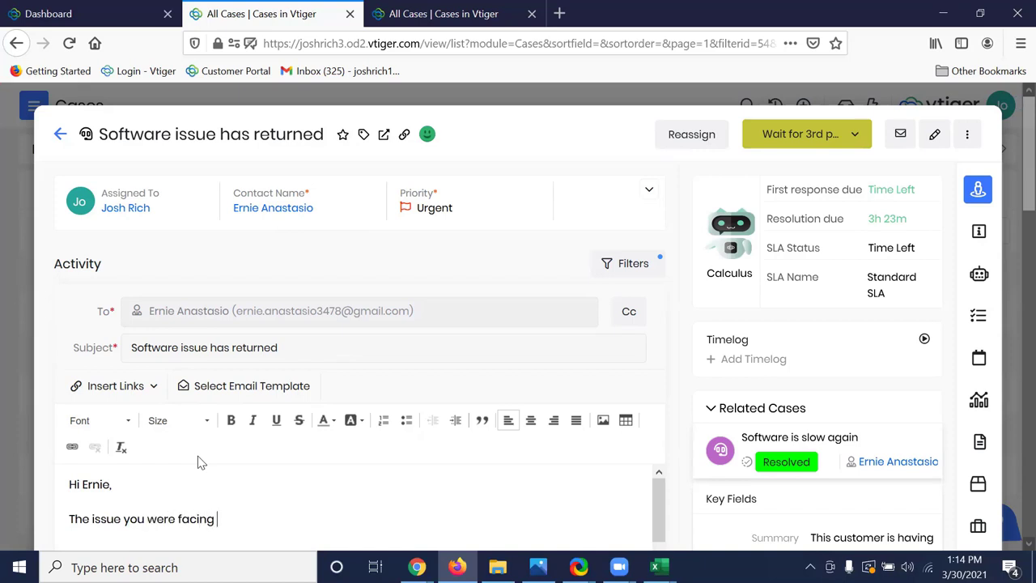
text(has been)
scroll(271, 451, down, 2)
text(resol)
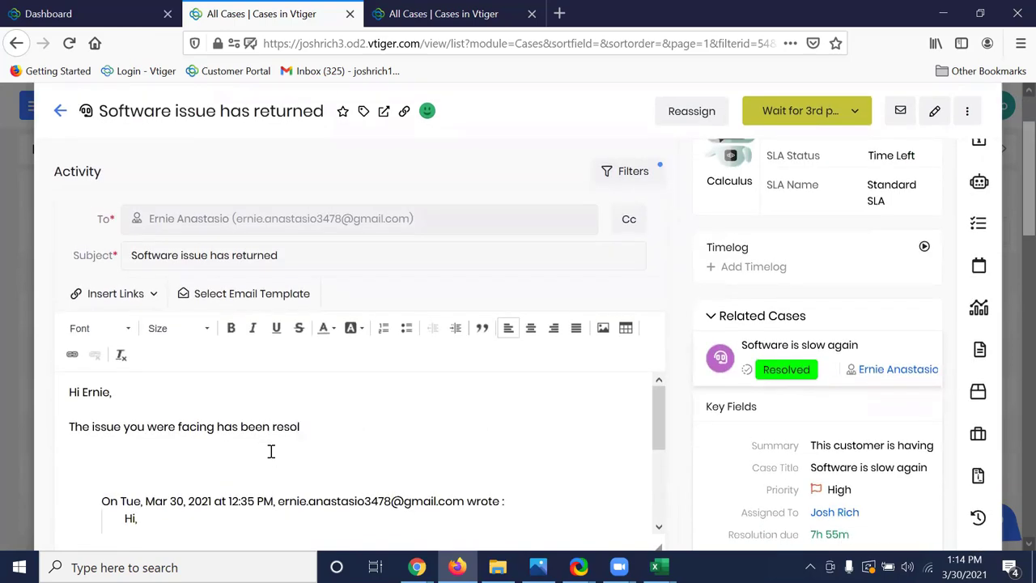
text(ved. Thank you.)
scroll(676, 410, down, 3)
Submit the reply and fill in the case details with status Open, category Defect and sub category Performance.
click(631, 422)
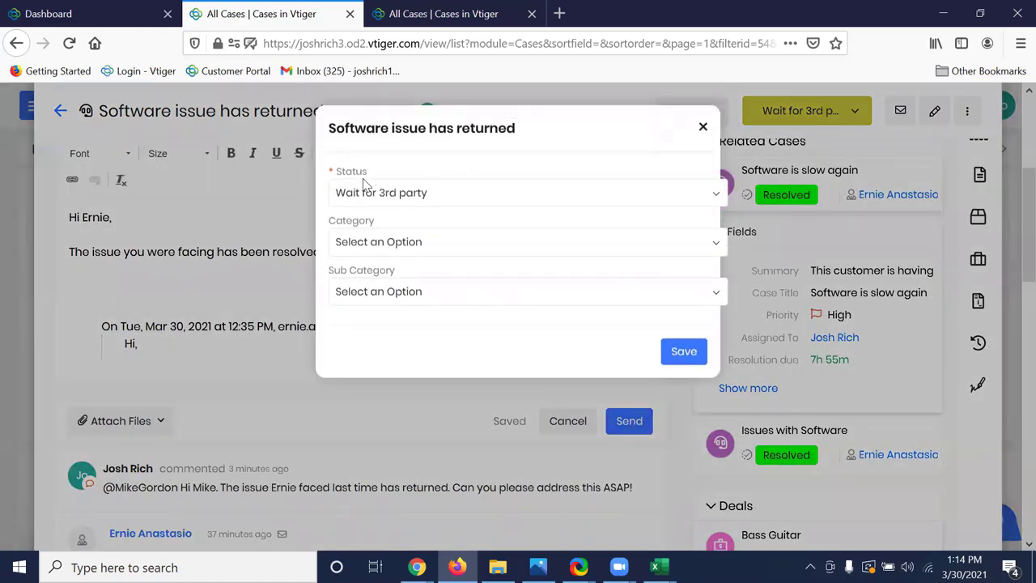
click(713, 202)
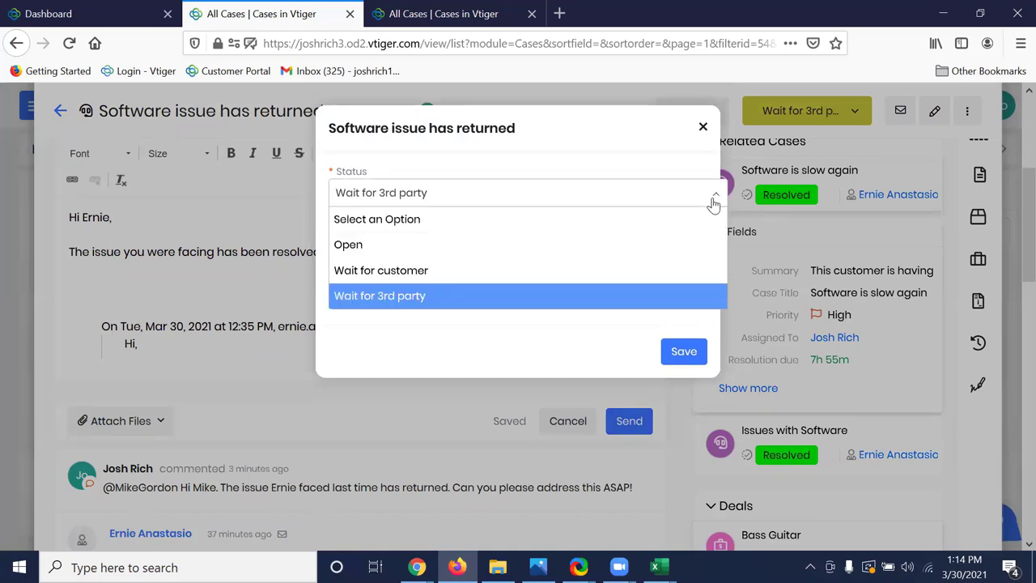
click(540, 246)
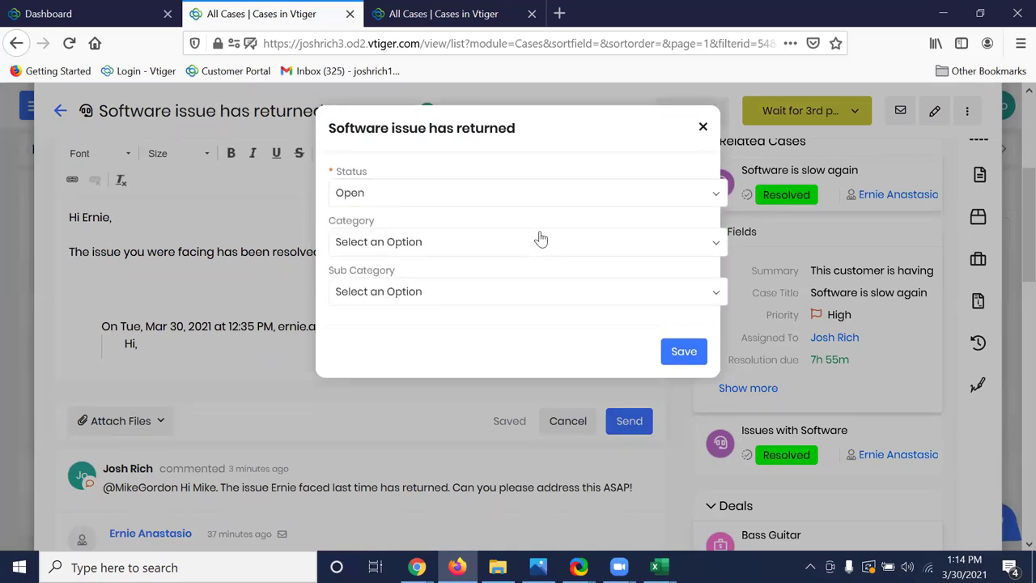
click(716, 245)
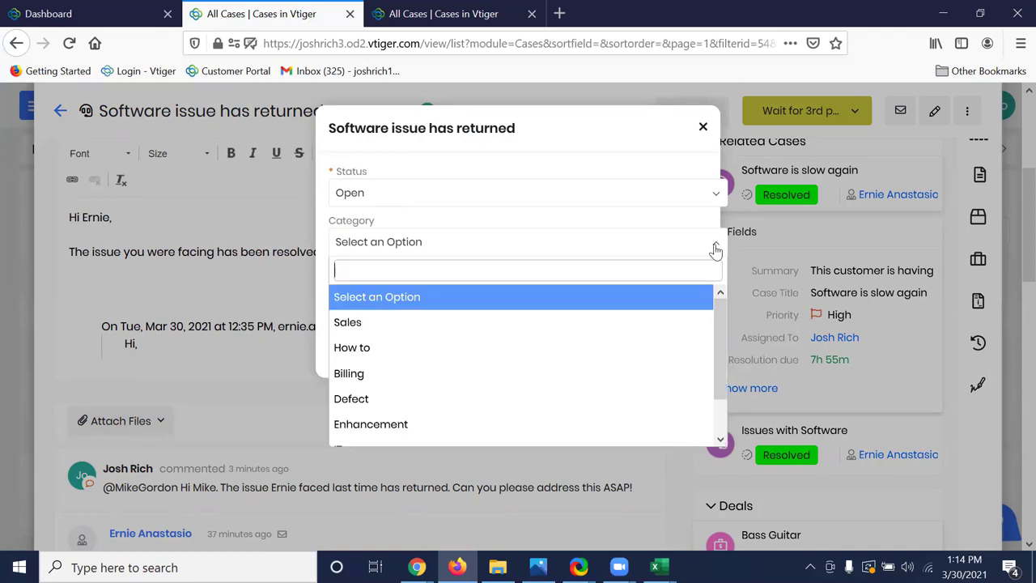
click(569, 404)
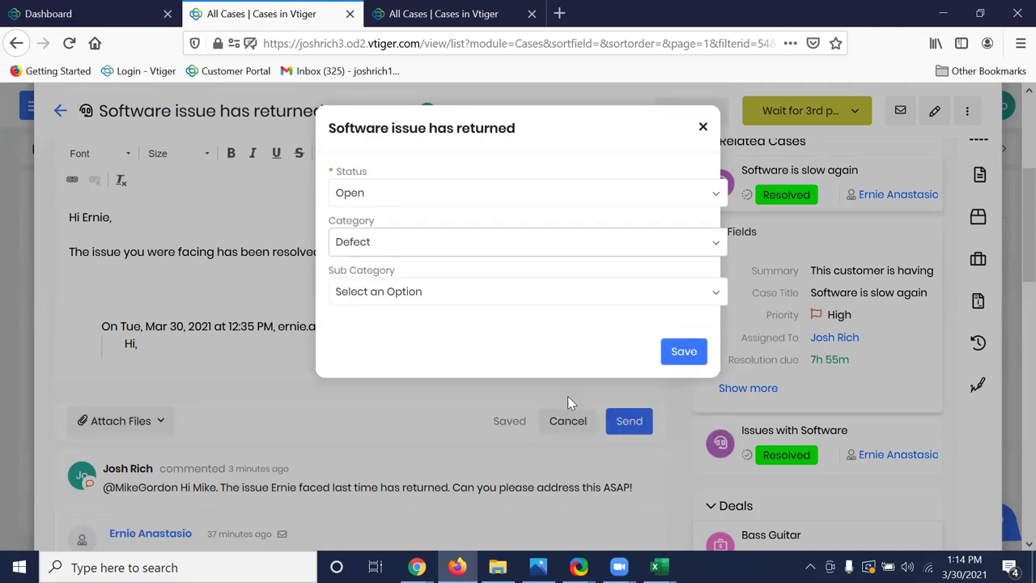
click(714, 299)
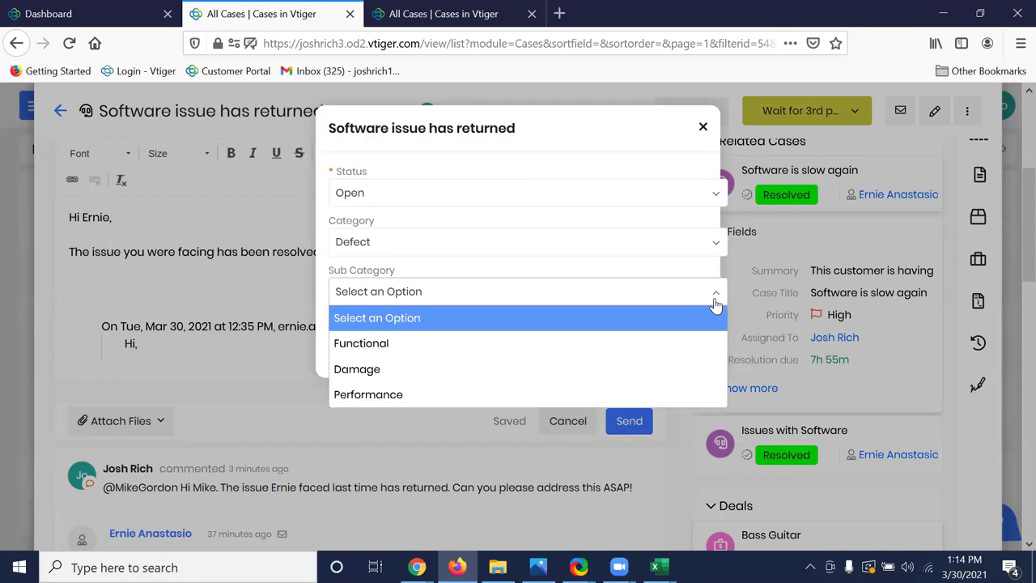
click(540, 397)
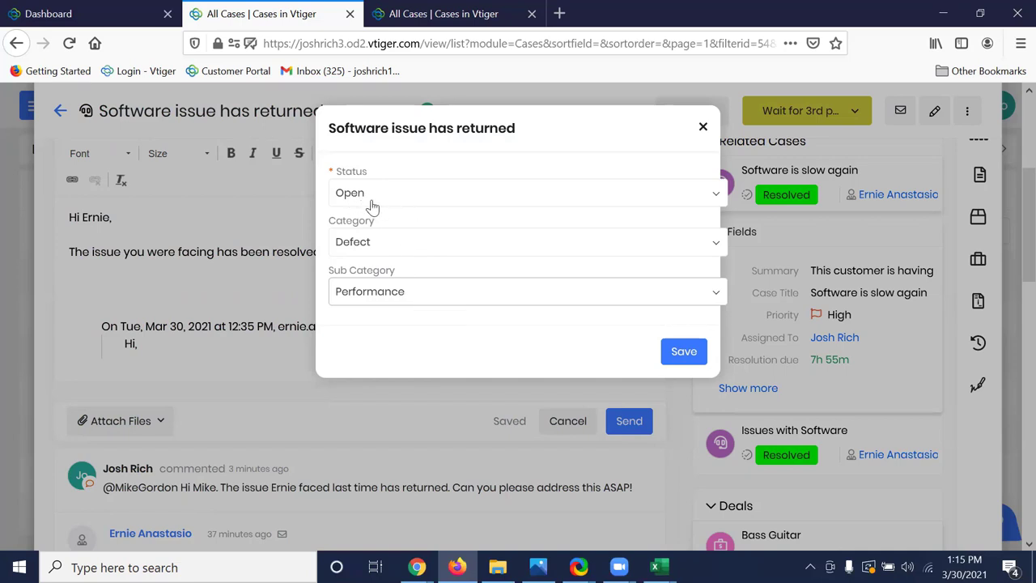
Change the case status to Resolved and save the details so the reply is sent.
click(718, 198)
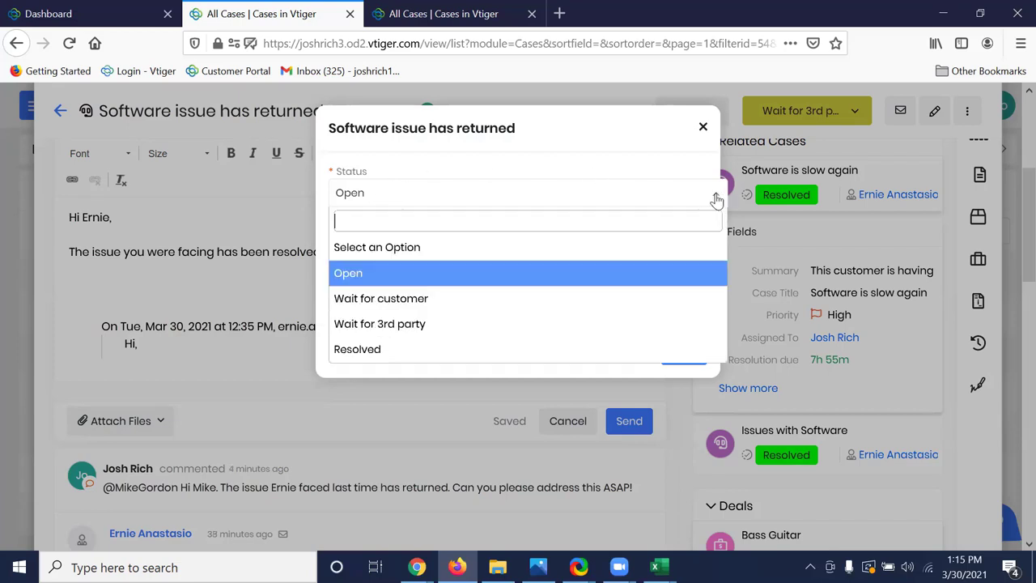
click(378, 351)
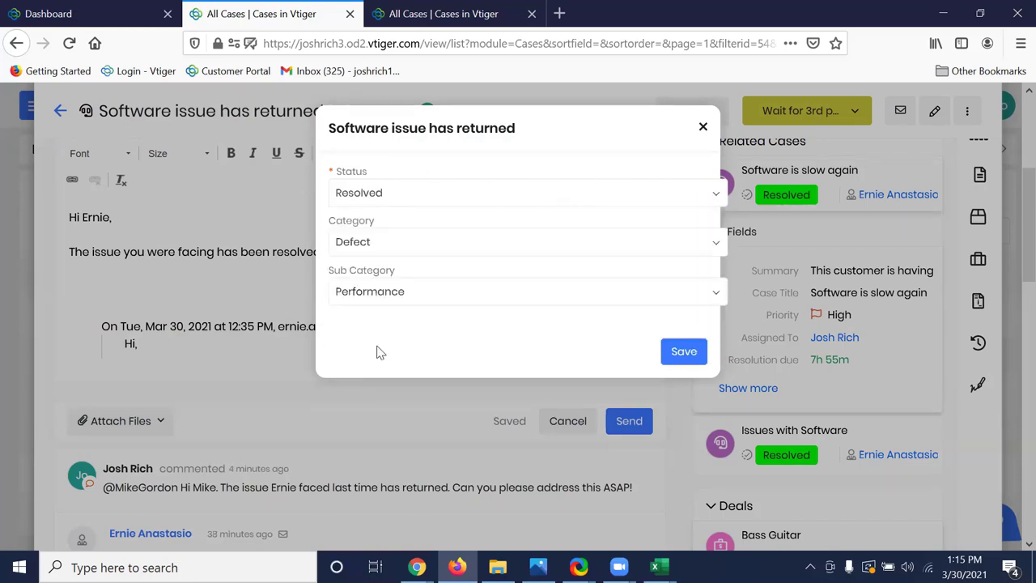
click(694, 354)
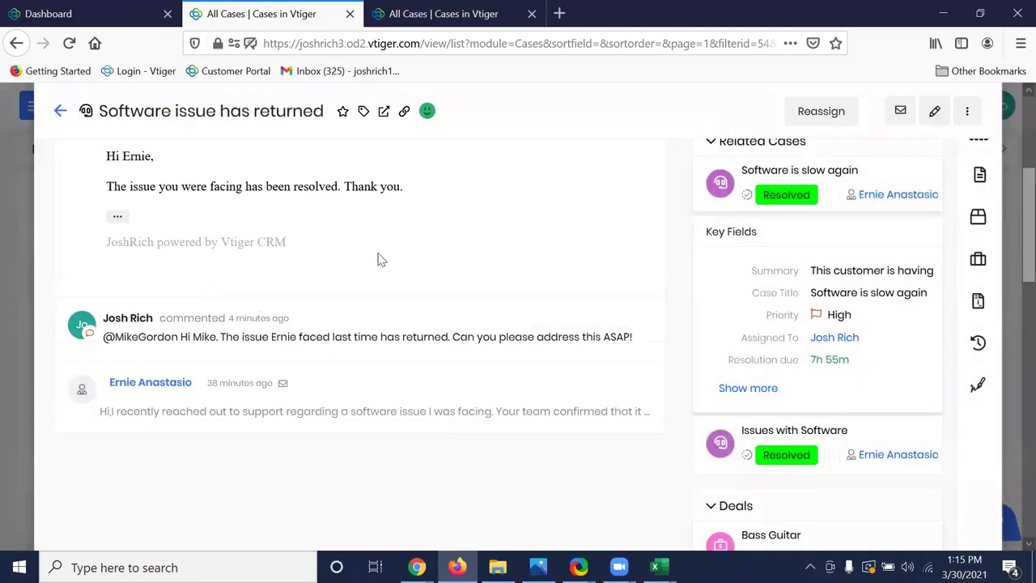
Leave the resolved case and return to the All Cases list.
scroll(377, 266, up, 5)
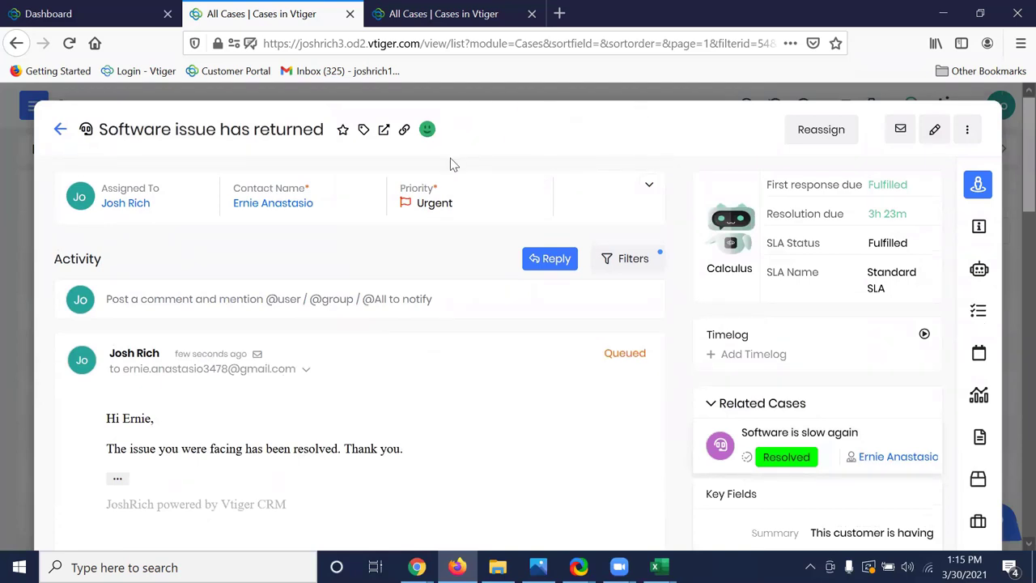
click(62, 132)
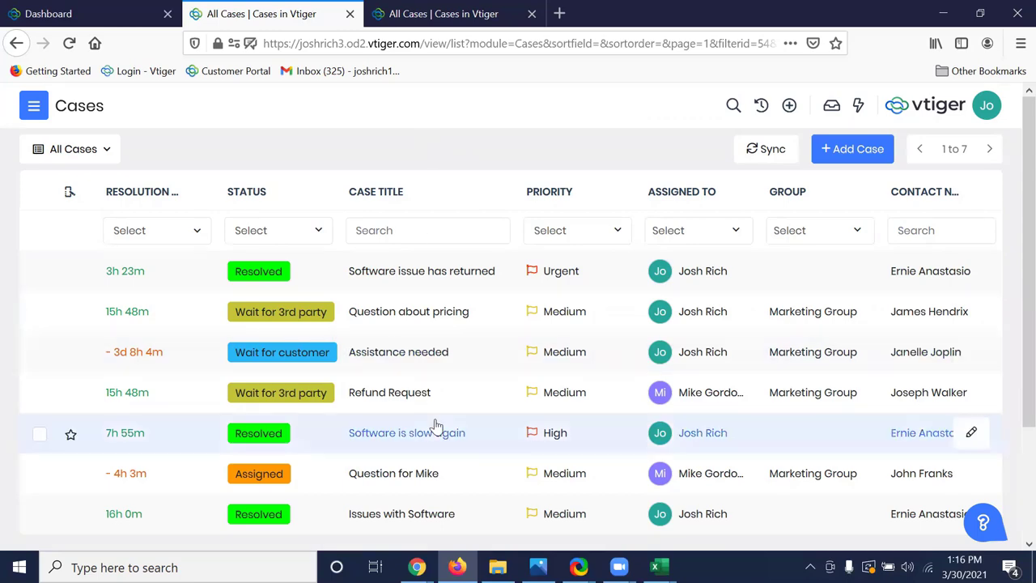
Switch to the Vtiger Tour presentation in Chrome and present it full screen, advancing to the "What else is there in Vtiger CRM?" slide.
mouse_move(417, 567)
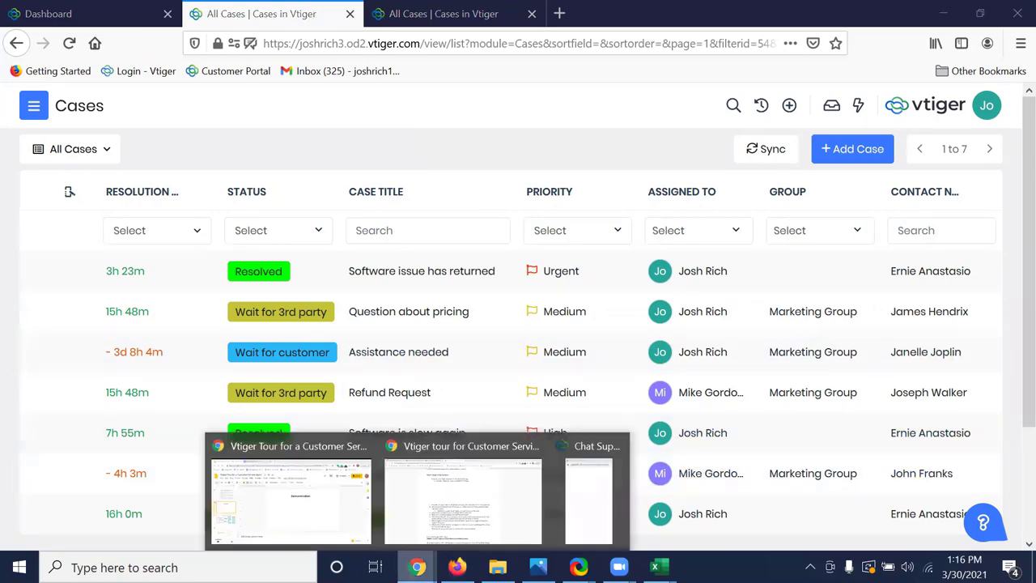
click(324, 520)
click(836, 117)
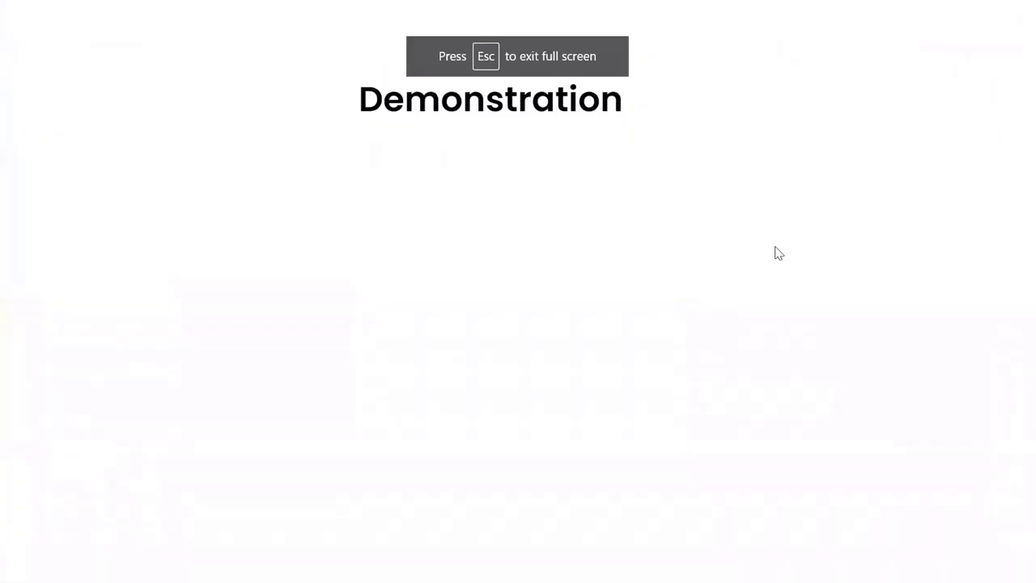
key(Right)
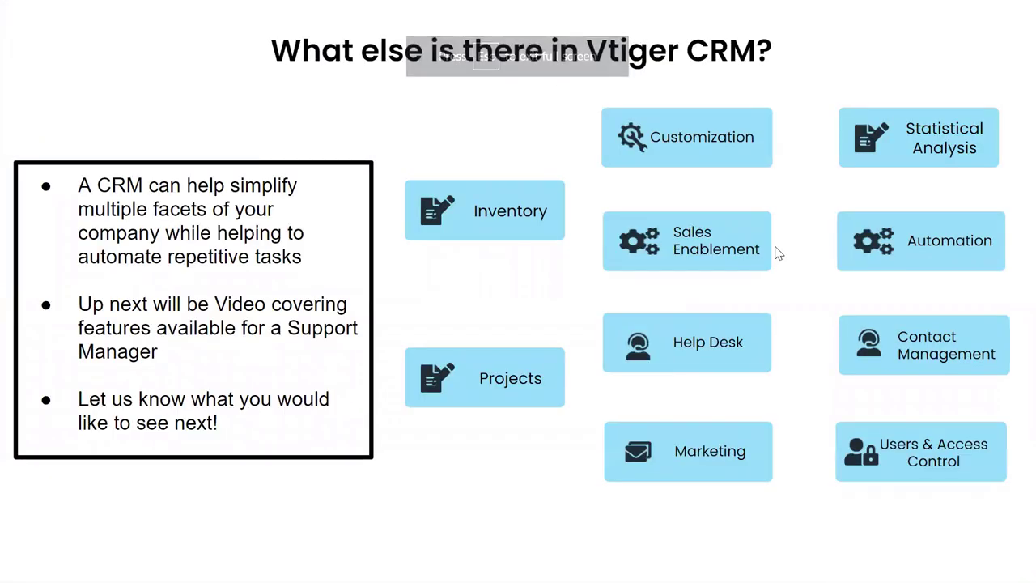